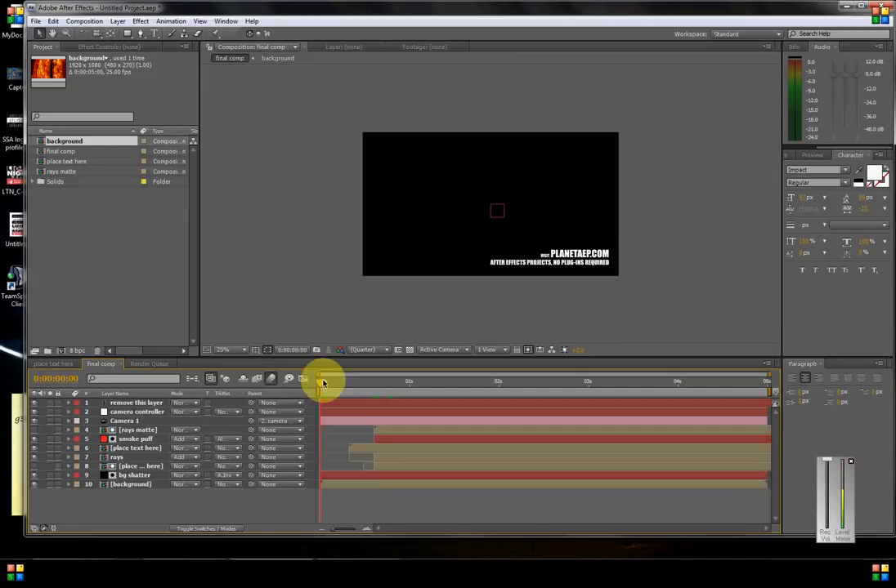
- Try deleting the "remove this layer" watermark text from the final comp at the 4-second mark and undo the deletion
drag(322, 379, 677, 382)
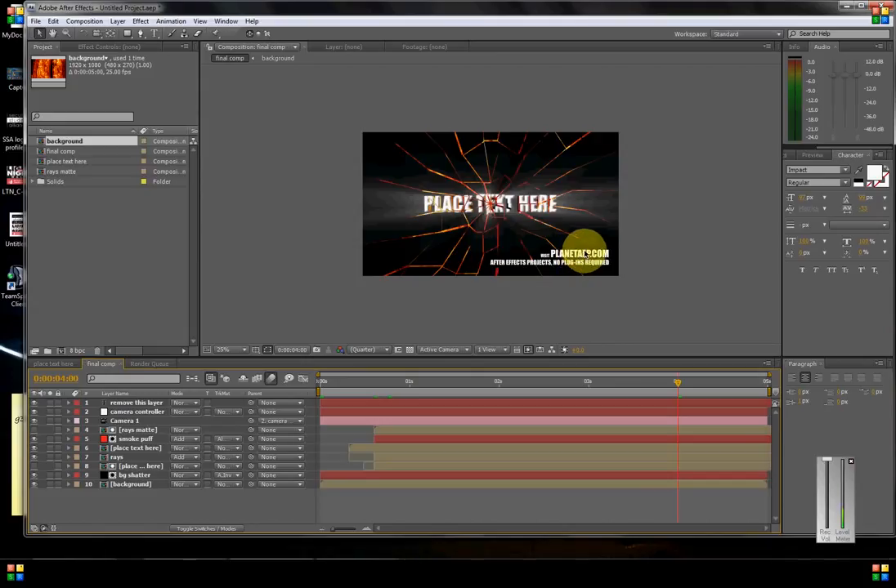
click(135, 404)
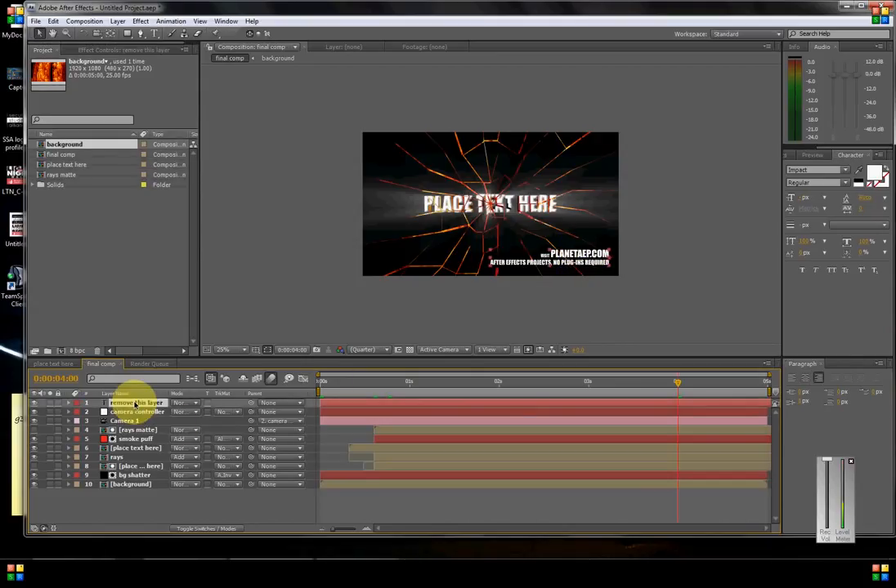
click(128, 411)
click(129, 405)
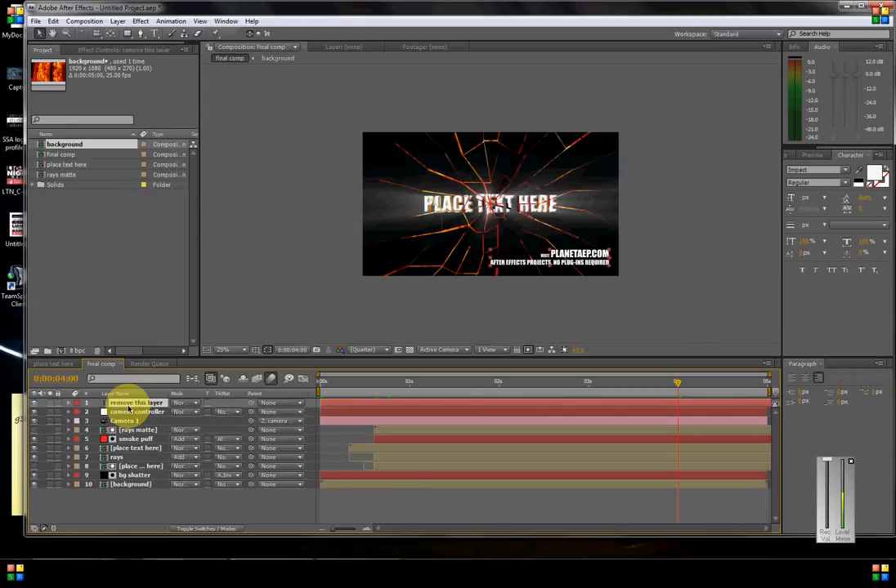
key(Delete)
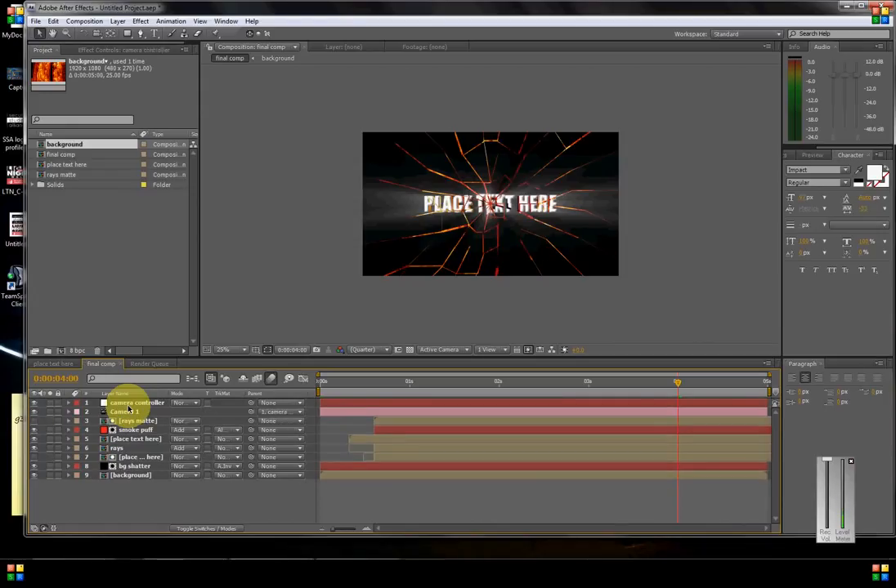
key(ctrl+z)
- Scrub through the beginning of the final comp to preview its shatter animation and return to the first frame
drag(676, 380, 300, 389)
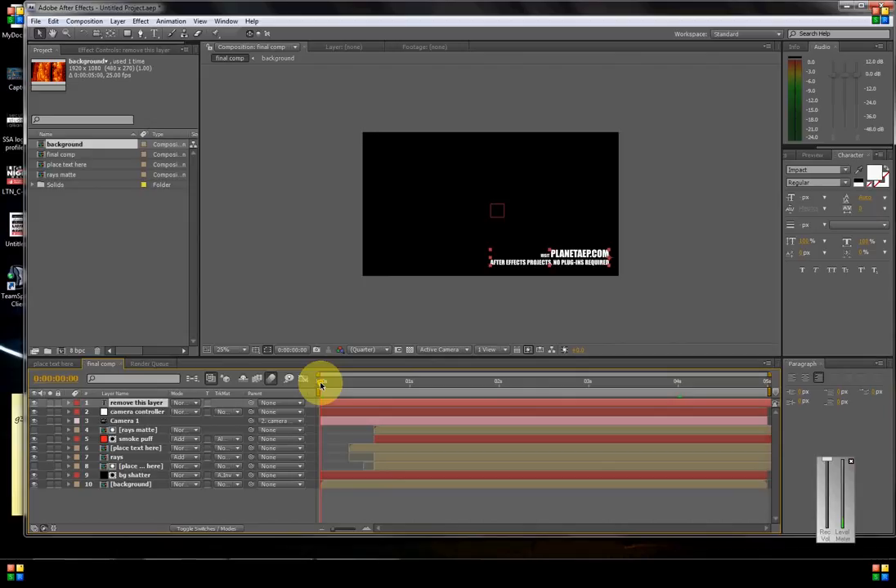
drag(321, 386, 330, 385)
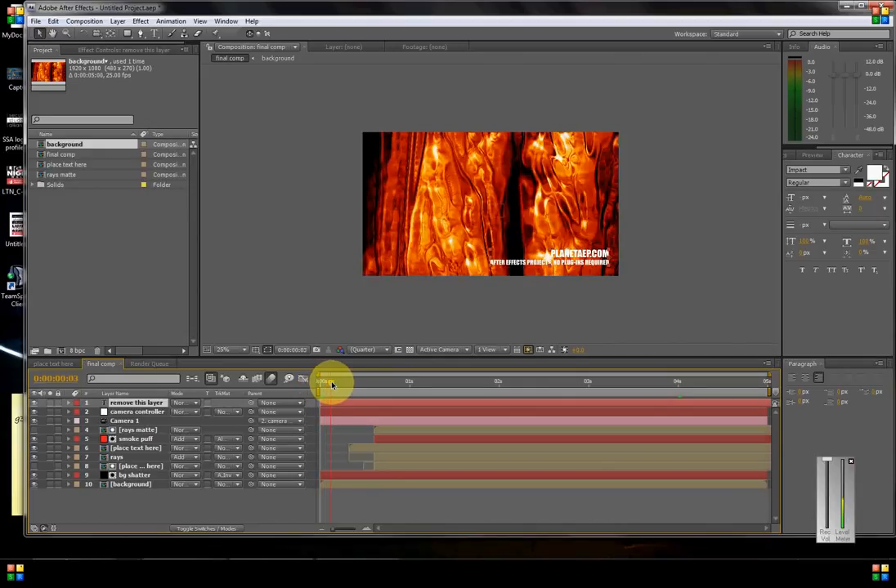
drag(327, 385, 326, 384)
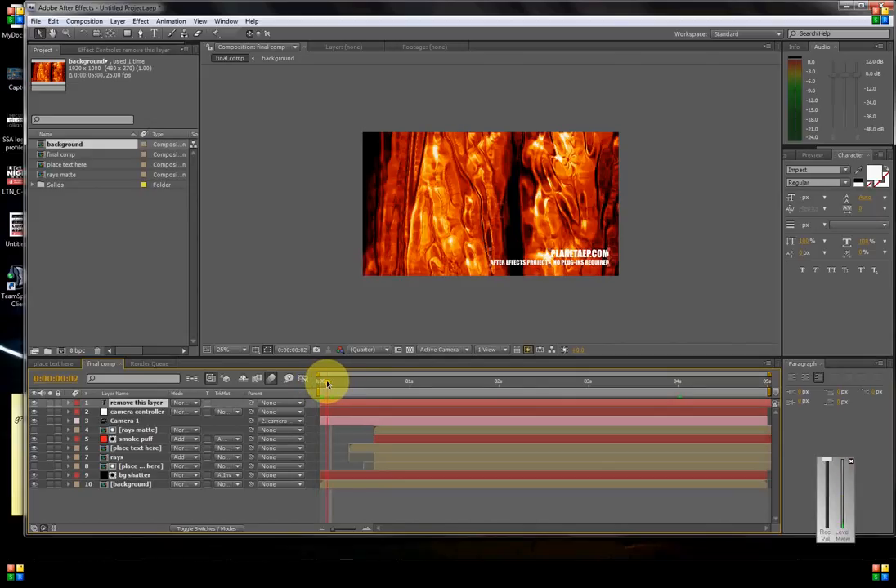
drag(327, 384, 484, 397)
drag(393, 398, 320, 388)
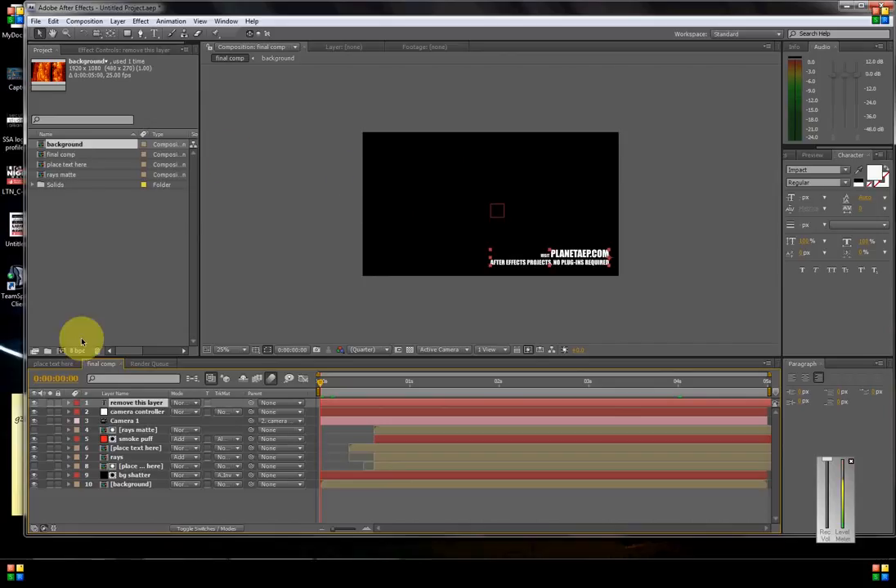
- Open the background composition from the final comp and delete its Black Solid 5 and adjustment layers
click(128, 486)
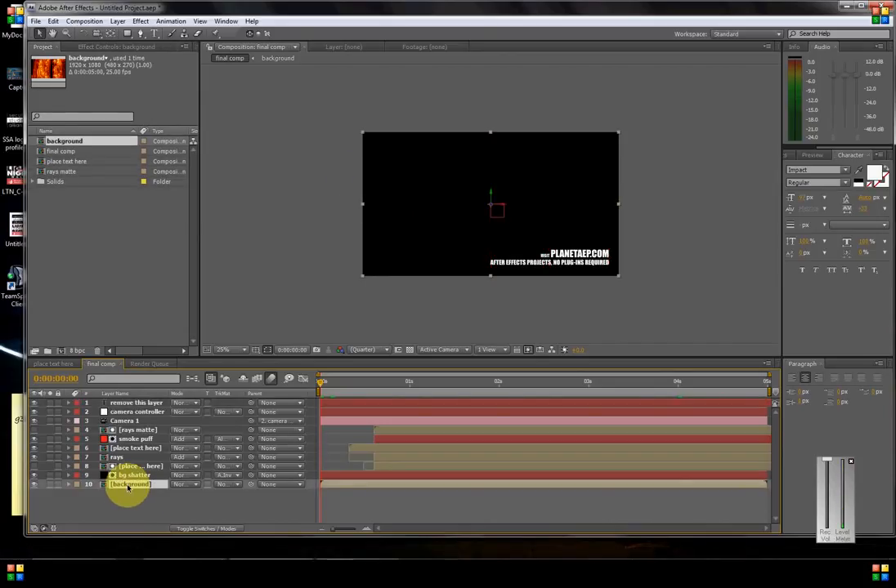
click(321, 384)
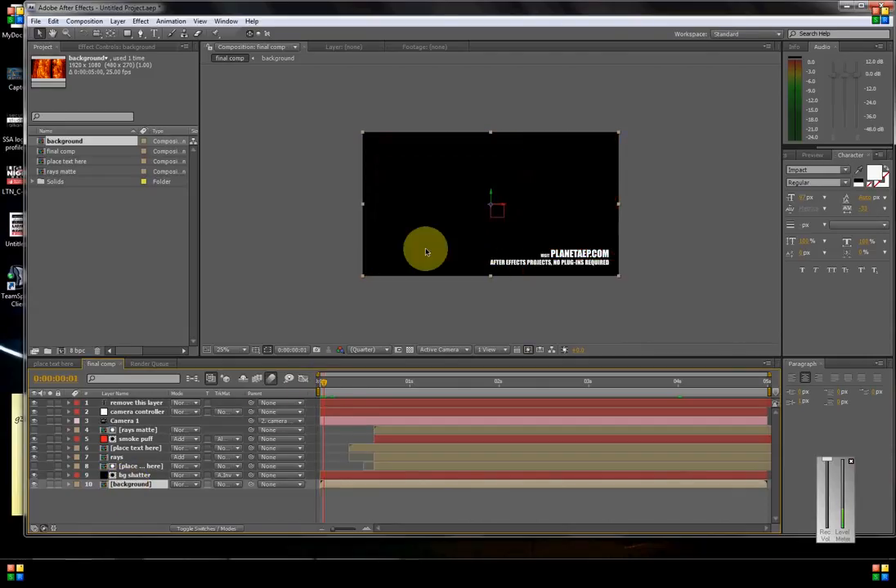
double_click(128, 487)
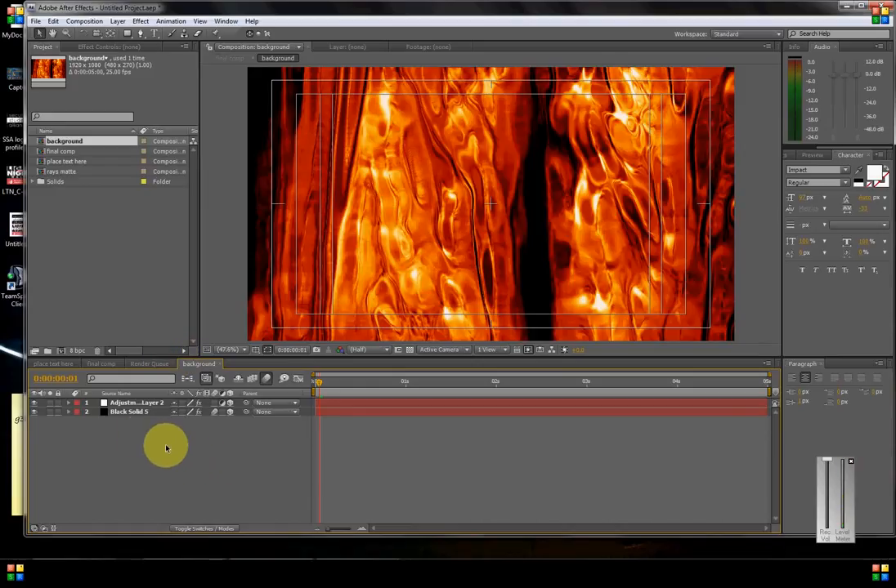
click(126, 413)
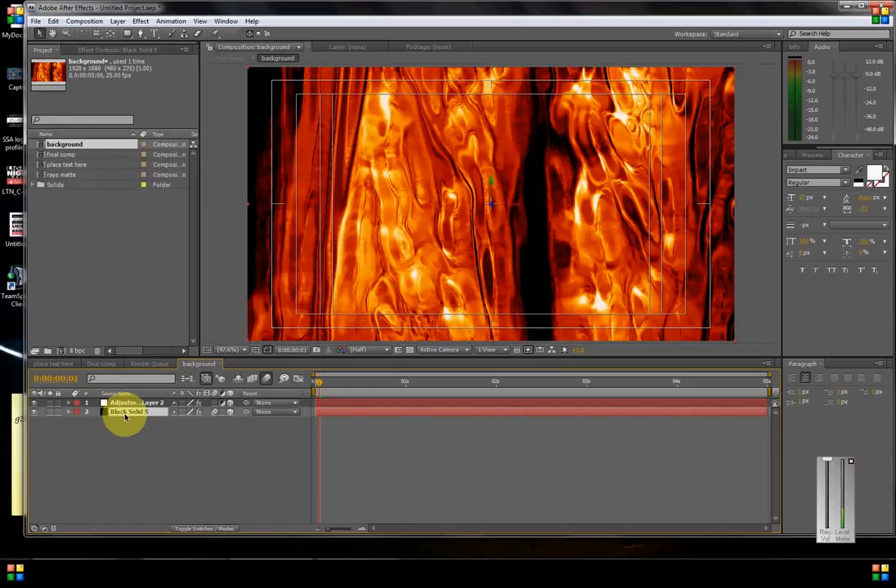
key(Delete)
click(124, 403)
key(Delete)
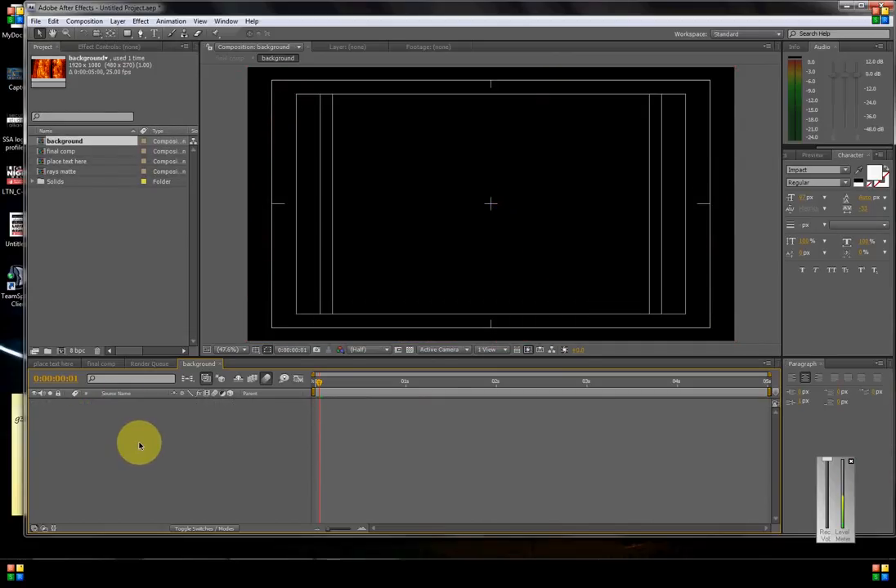
- Import the photo DSC00294.JPG from the bike rides folder and place it in the background composition
click(35, 22)
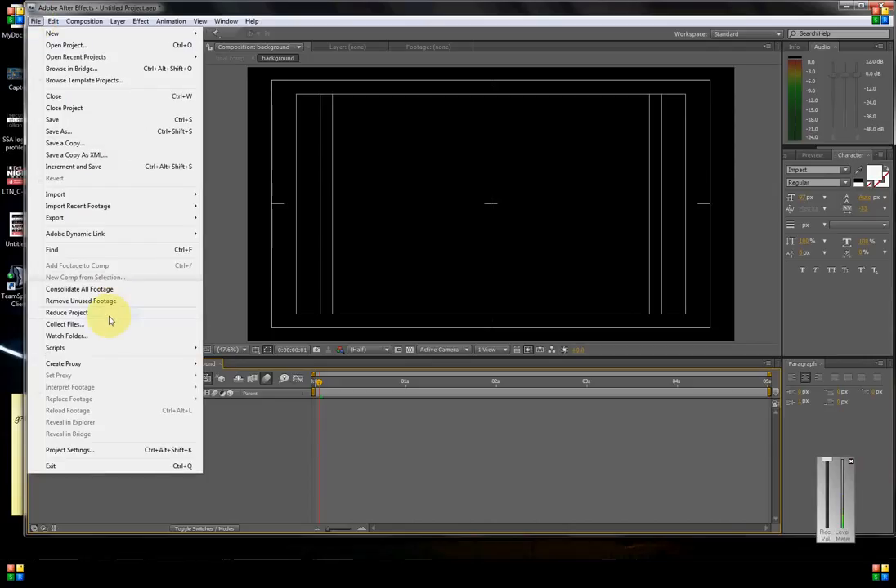
mouse_move(168, 194)
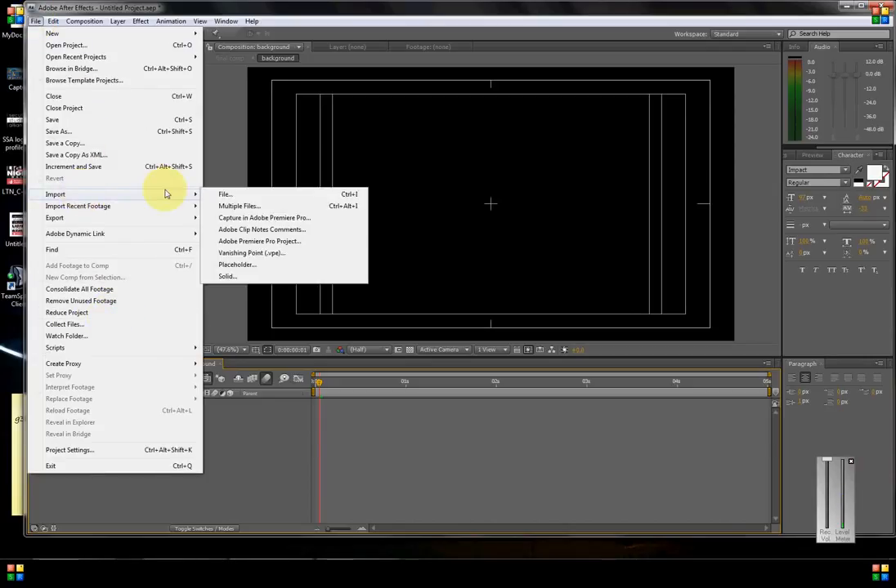
click(226, 195)
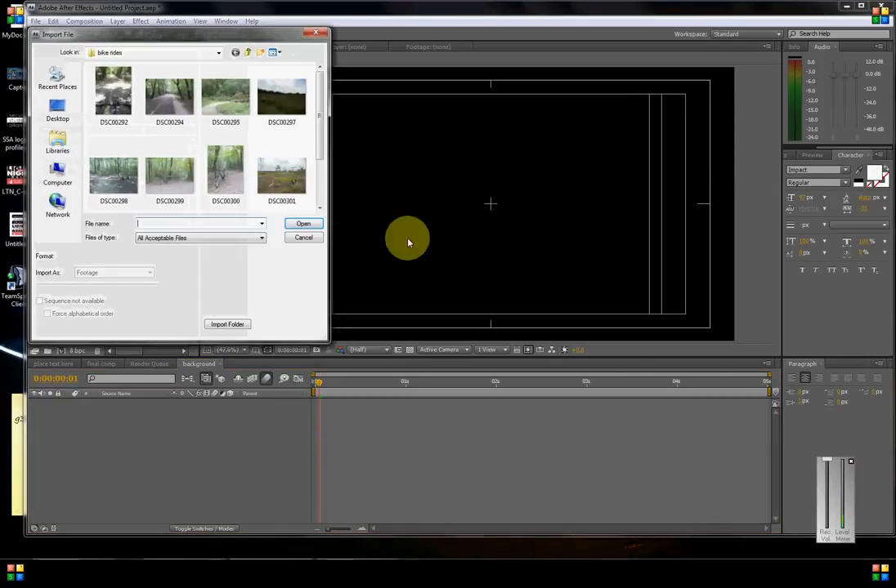
click(195, 116)
click(303, 224)
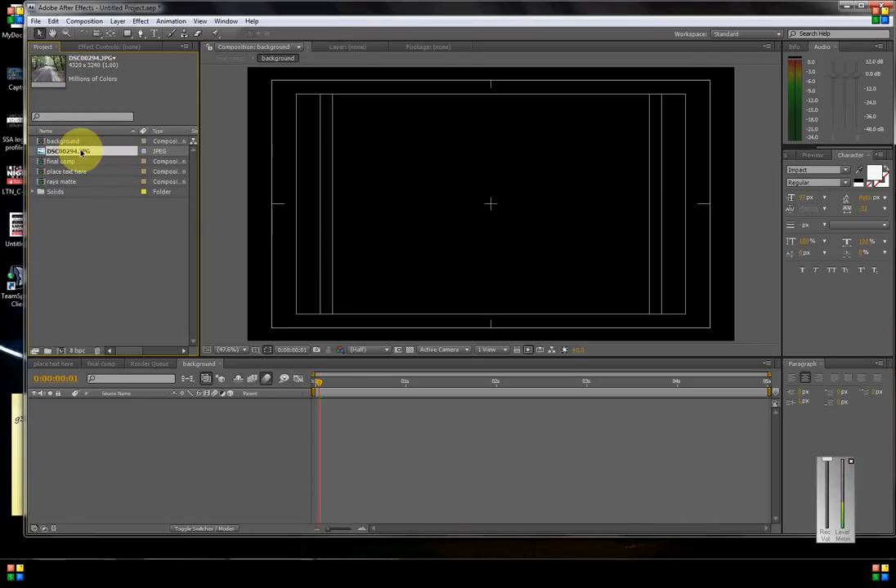
drag(62, 152, 491, 208)
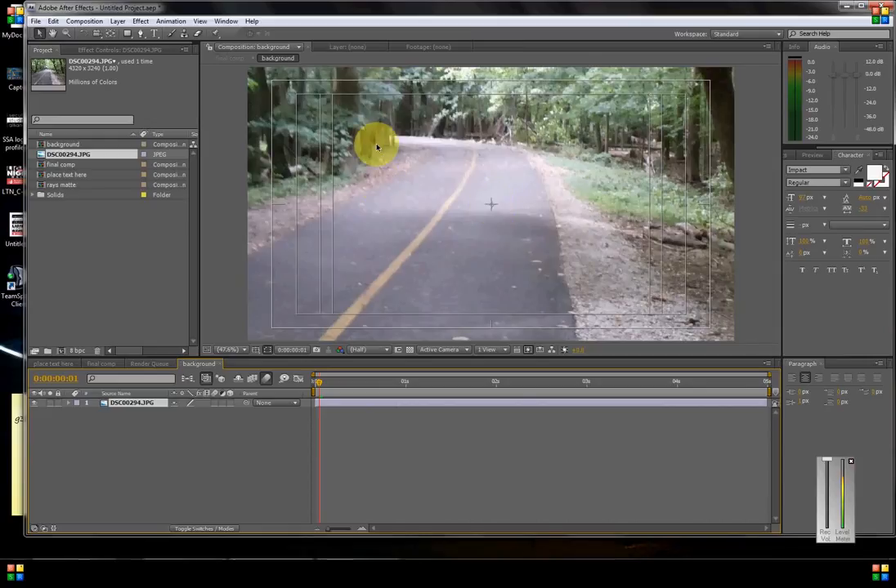
- Scale the photo down by its corners until the whole image fits within the background composition's frame
drag(420, 160, 504, 222)
drag(433, 195, 444, 273)
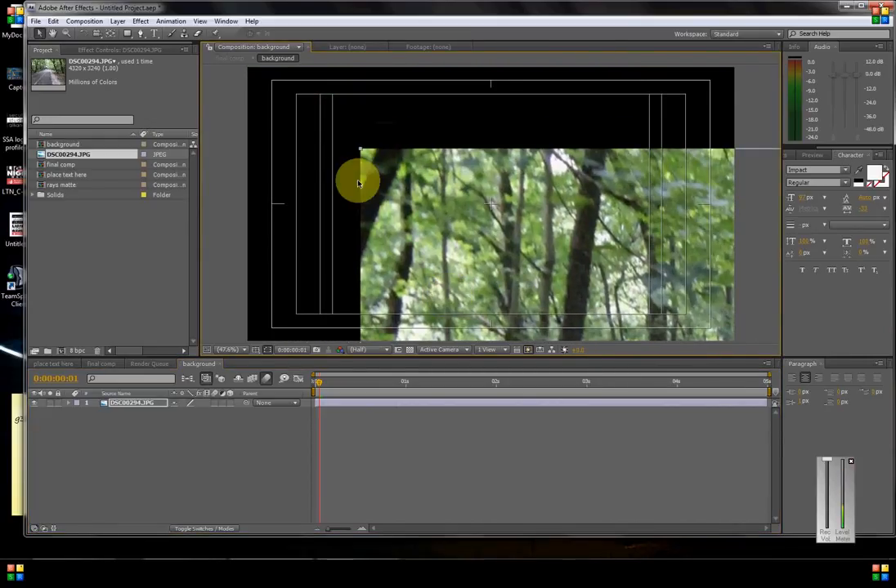
mouse_move(362, 152)
mouse_down()
mouse_move(528, 312)
mouse_move(560, 326)
mouse_move(336, 104)
mouse_move(510, 296)
mouse_move(533, 275)
mouse_move(350, 165)
mouse_up()
drag(719, 143, 713, 80)
drag(580, 176, 569, 177)
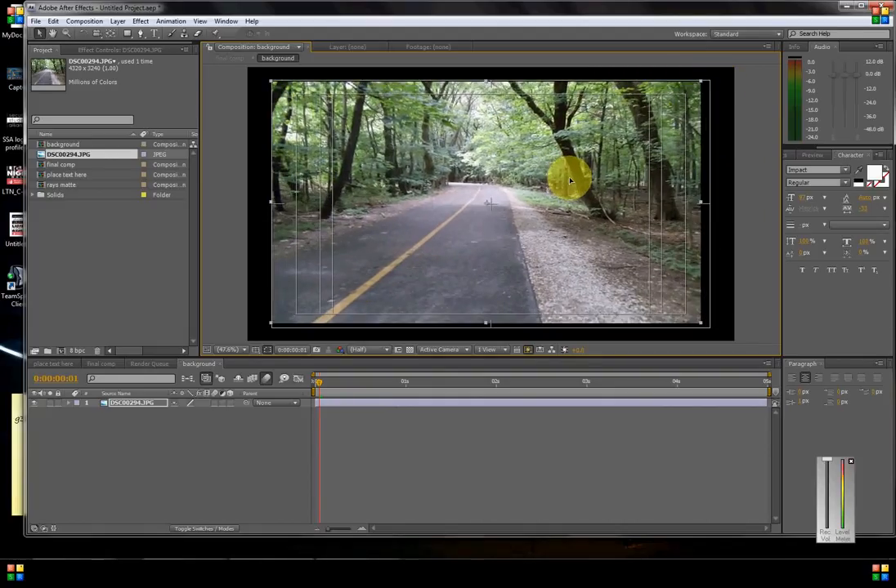
- Enlarge the photo slightly and centre it over the safe-area guides of the background composition
click(707, 83)
click(704, 88)
drag(703, 88, 714, 77)
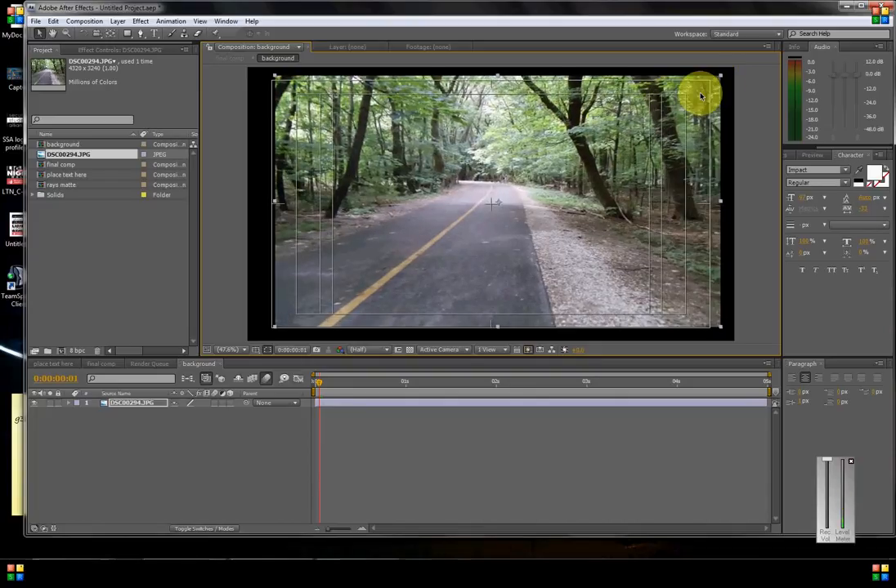
drag(628, 165, 630, 167)
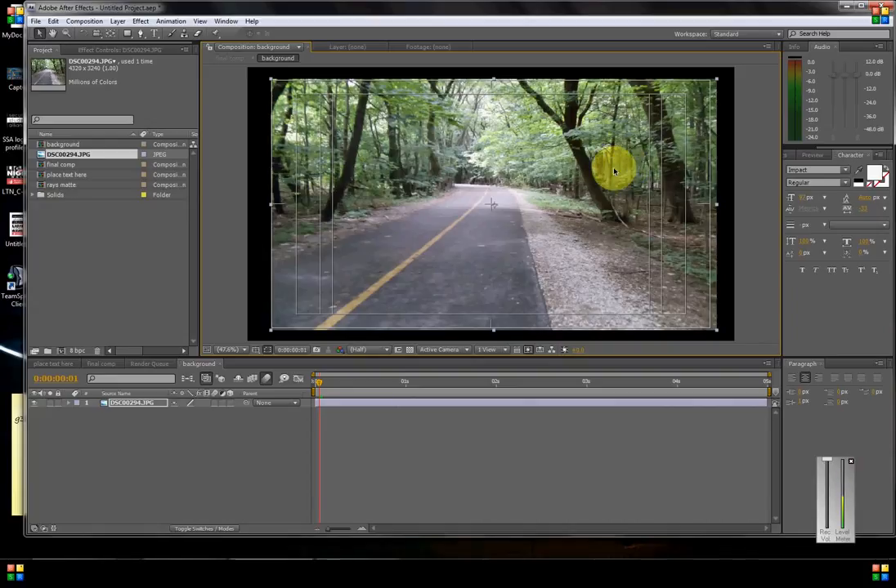
drag(589, 188, 584, 188)
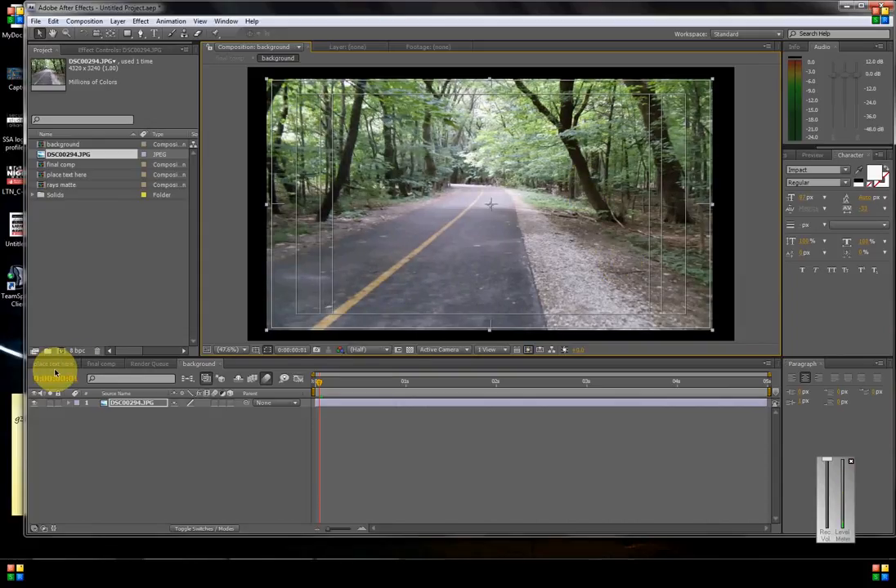
- Return to the final comp, go to 0:00:00:16 and open the "place text here" composition
click(101, 364)
drag(324, 389, 376, 400)
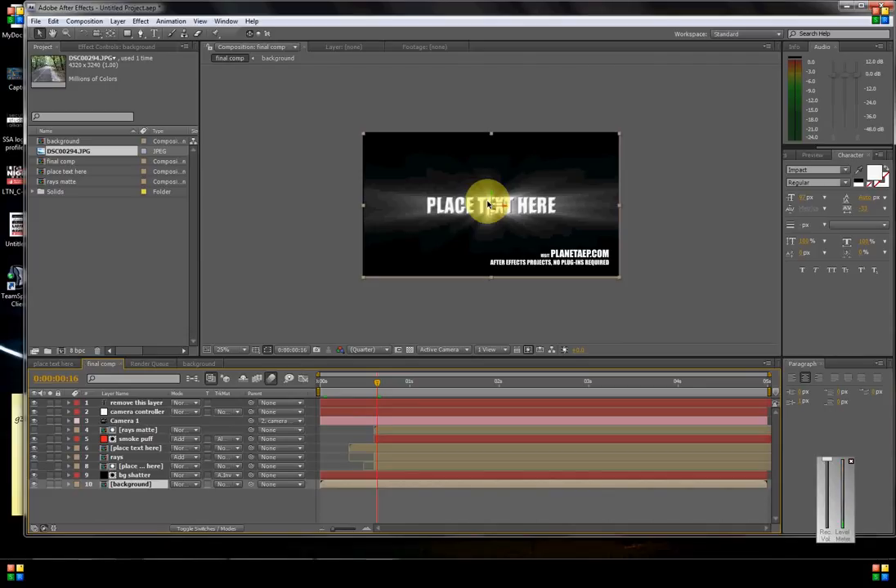
click(146, 449)
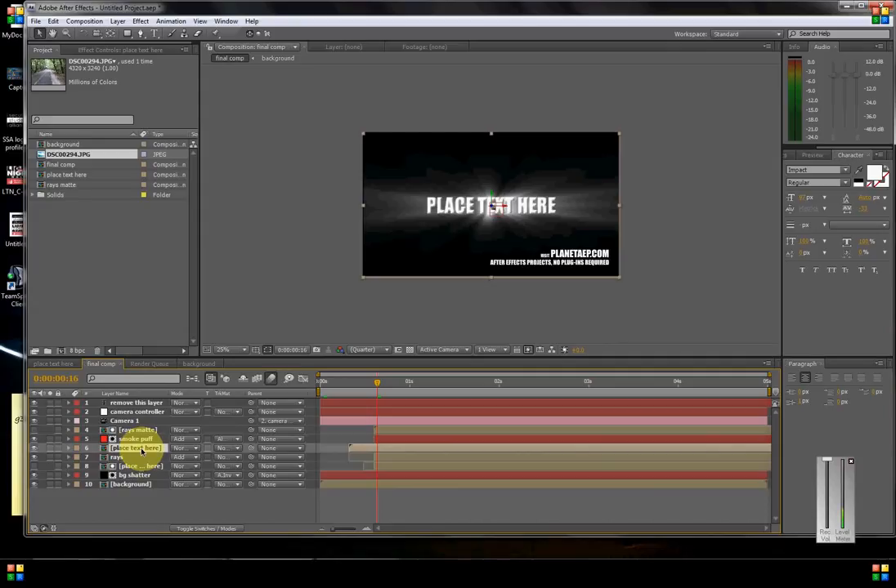
click(140, 468)
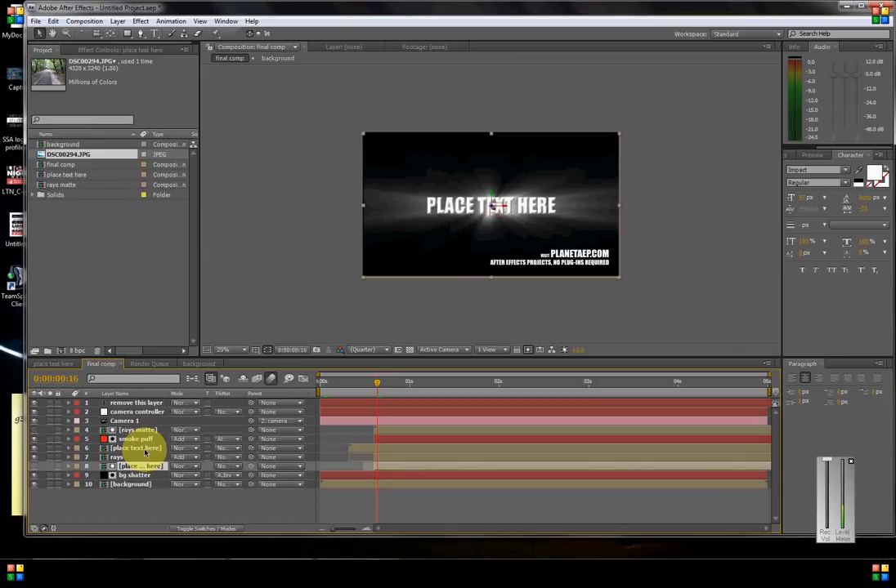
double_click(144, 453)
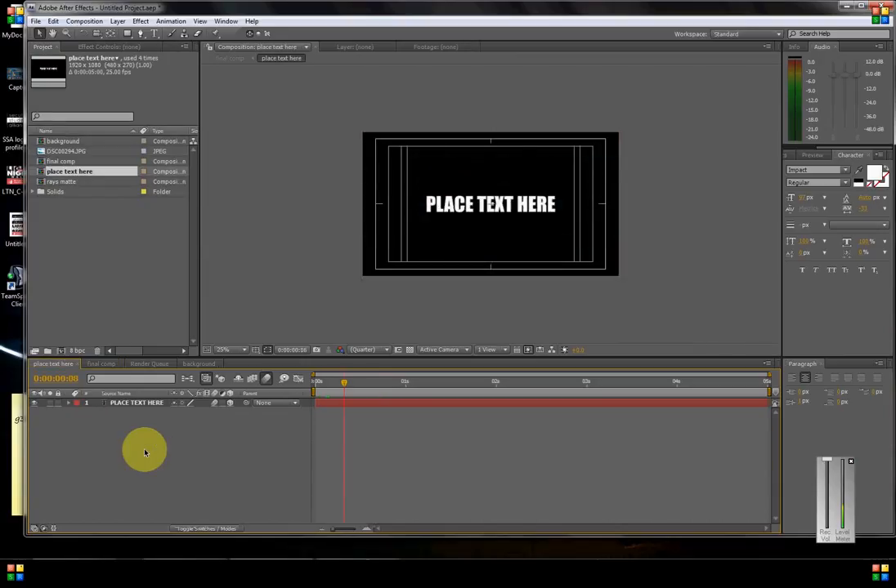
- Replace the PLACE TEXT HERE placeholder with SAMPLE and centre the word with leading spaces
click(465, 211)
click(151, 408)
click(464, 207)
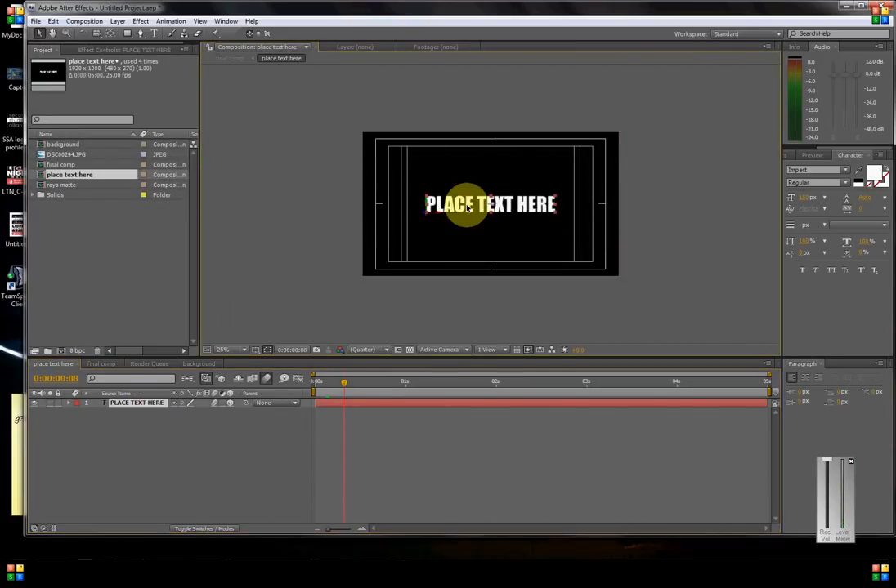
double_click(465, 207)
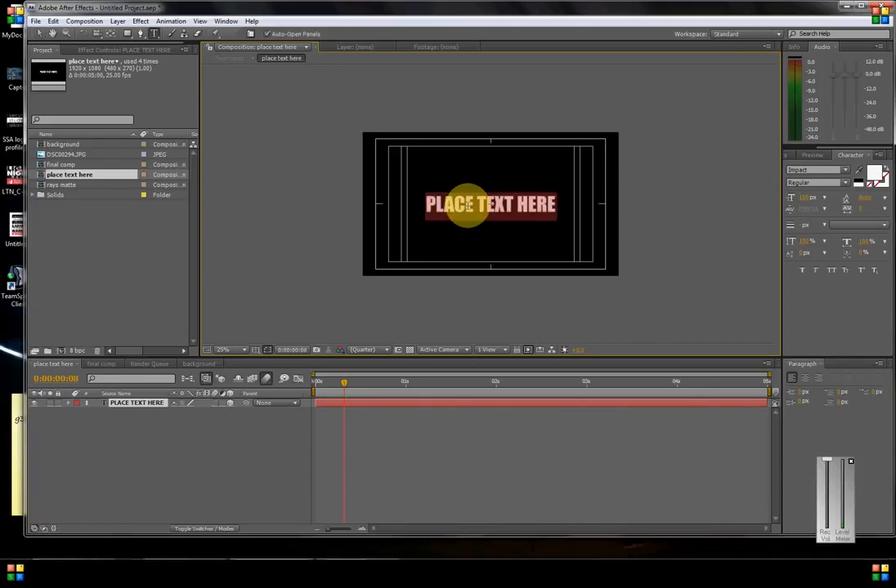
click(476, 206)
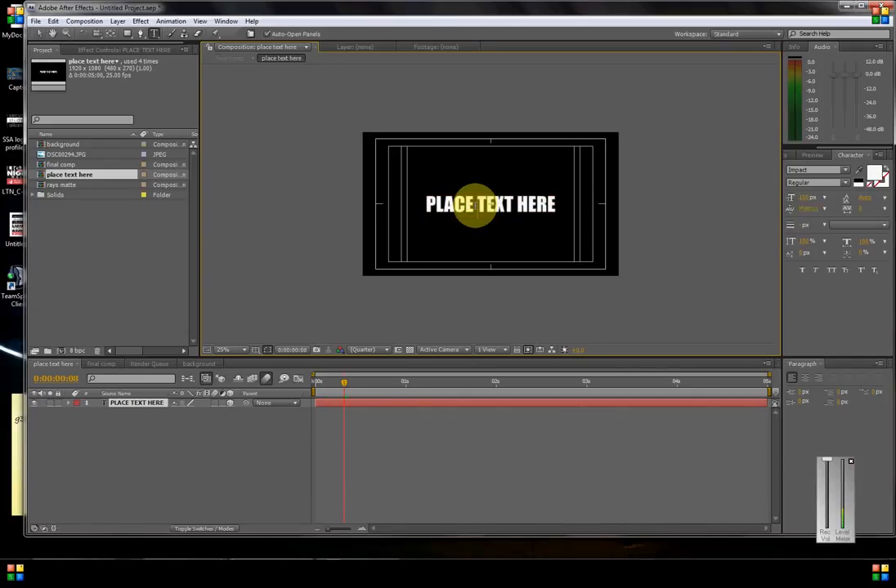
key(BackSpace)
key(BackSpace)
key(BackSpace)
key(BackSpace)
key(BackSpace)
key(BackSpace)
key(Delete)
key(Delete)
key(Delete)
key(Delete)
key(Delete)
key(Delete)
key(Delete)
key(Delete)
key(Delete)
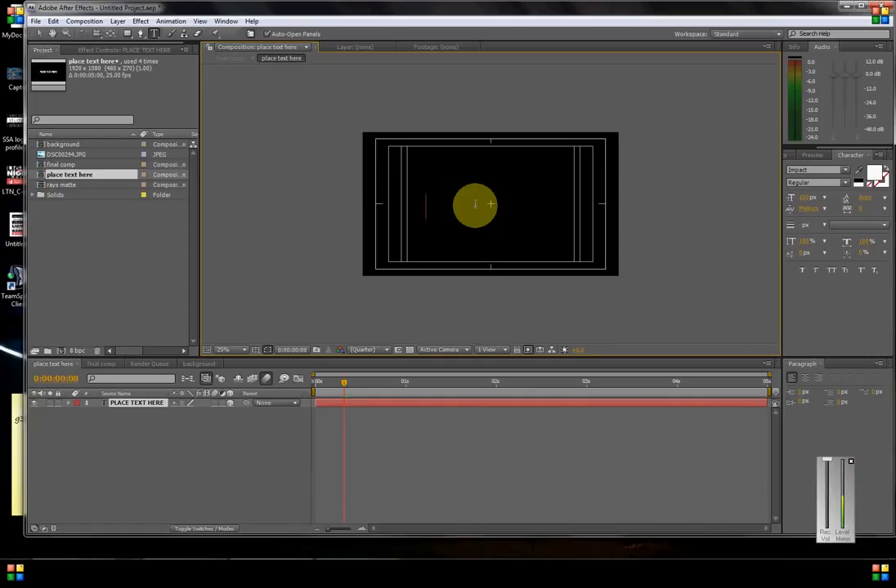
text(SAMPLE)
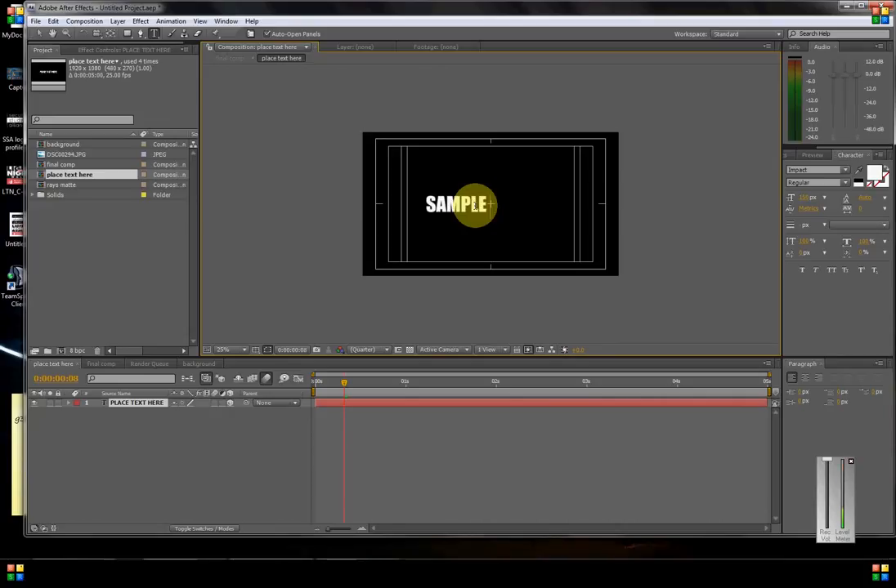
click(425, 201)
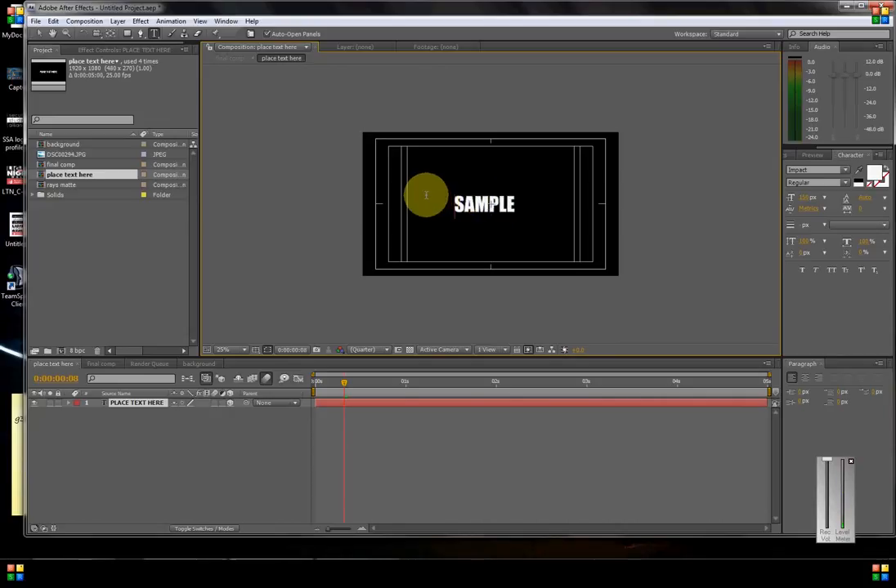
- Select the whole SAMPLE title text and change its font to Inkpen2 Script
click(843, 171)
click(824, 199)
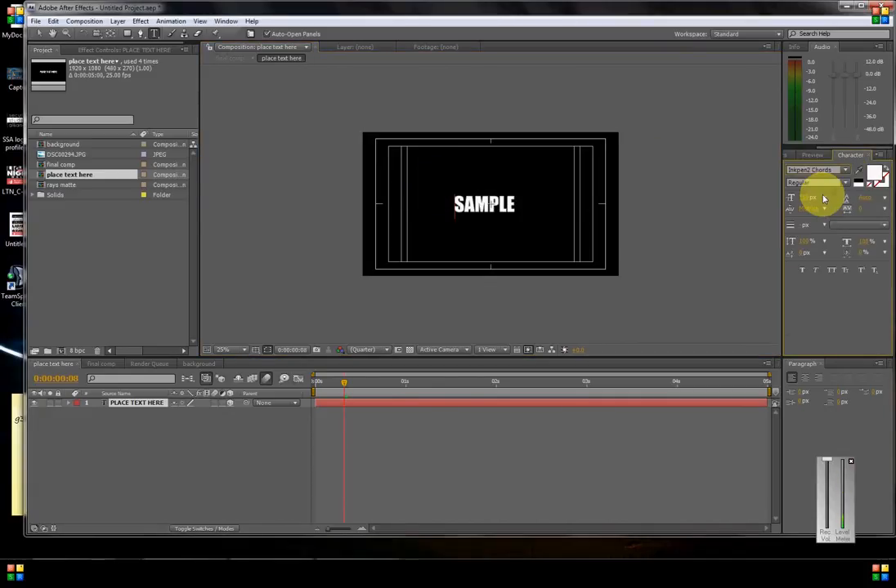
click(506, 204)
key(ctrl+a)
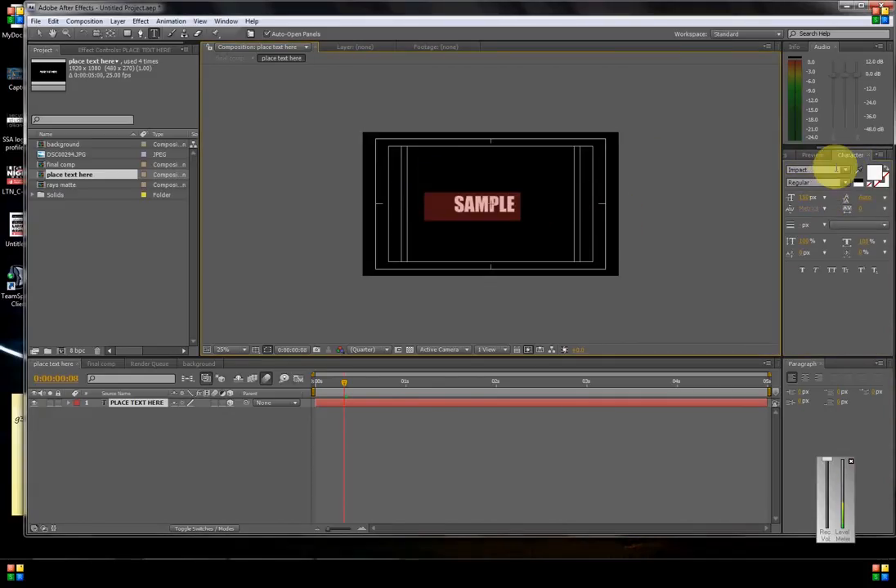
click(844, 170)
click(817, 209)
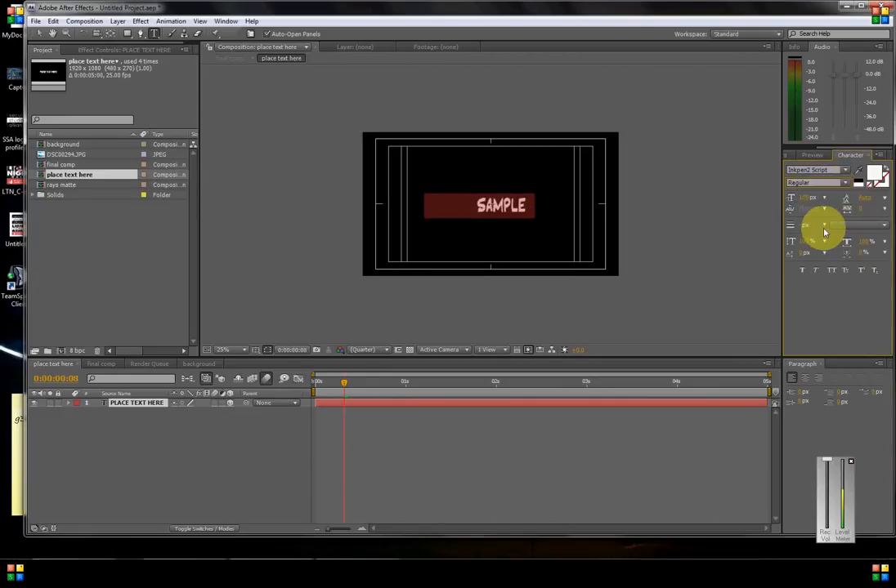
- Enlarge the SAMPLE title text to a font size of about 194 px
click(823, 198)
click(835, 293)
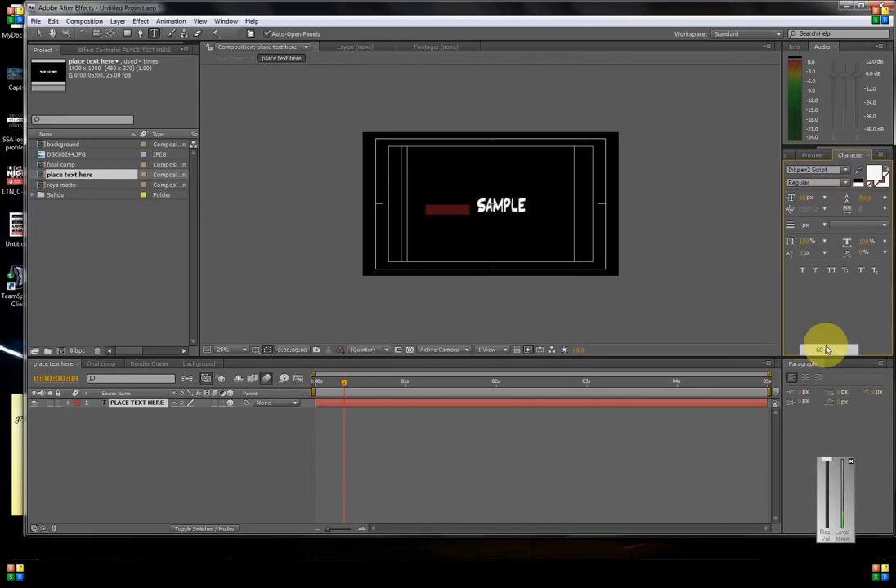
drag(796, 197, 879, 202)
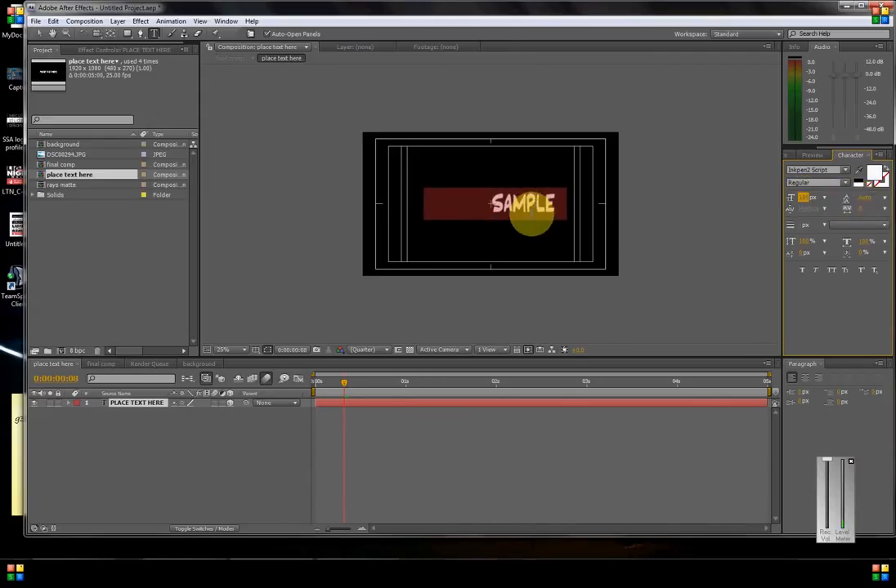
- Remove leading spaces before SAMPLE to centre the enlarged word in the frame
drag(534, 211, 526, 208)
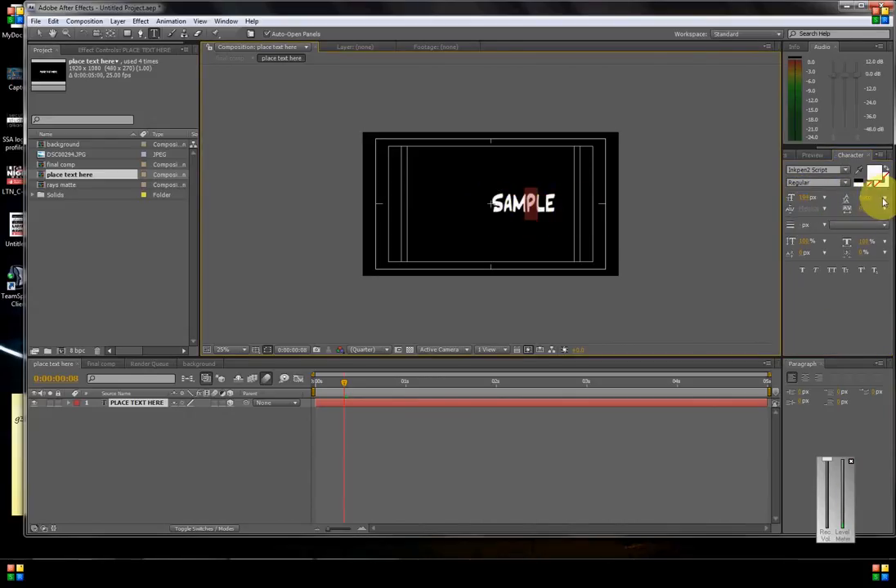
click(854, 213)
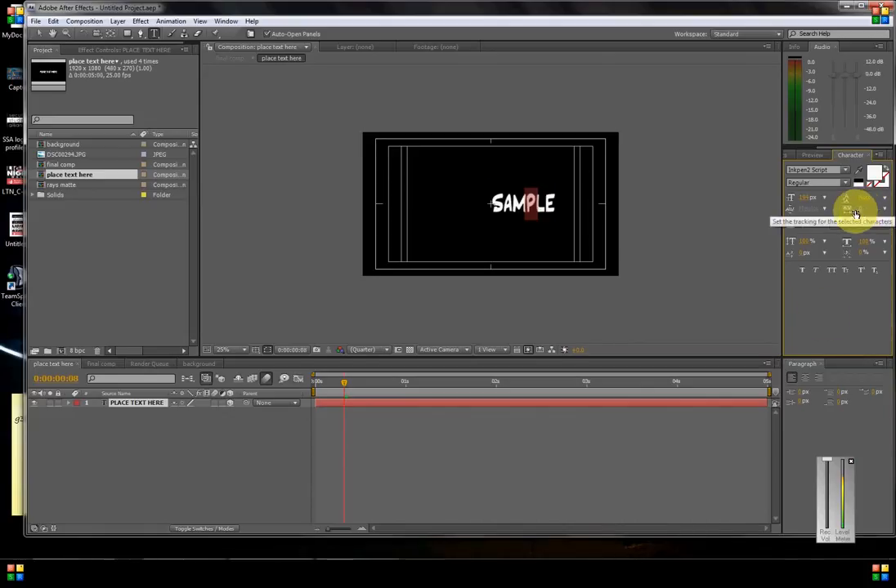
click(514, 203)
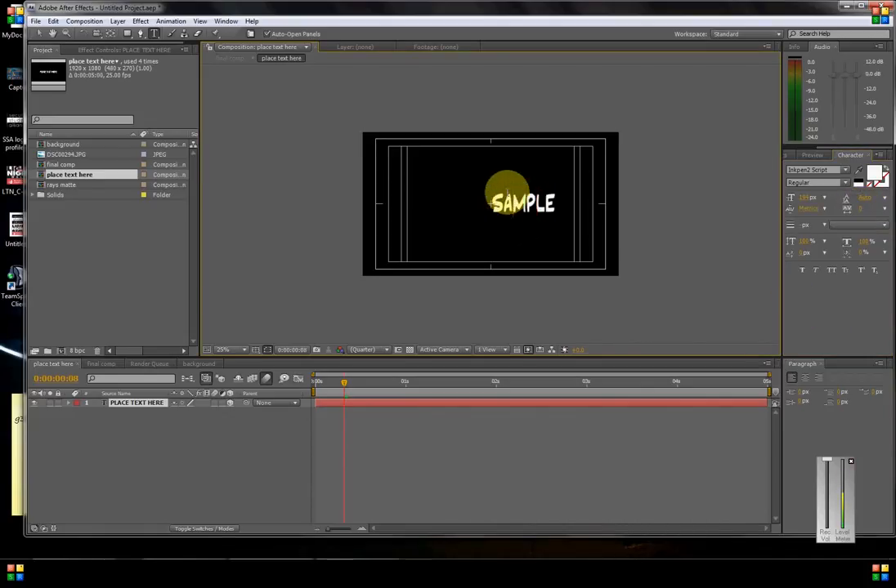
drag(606, 277, 569, 254)
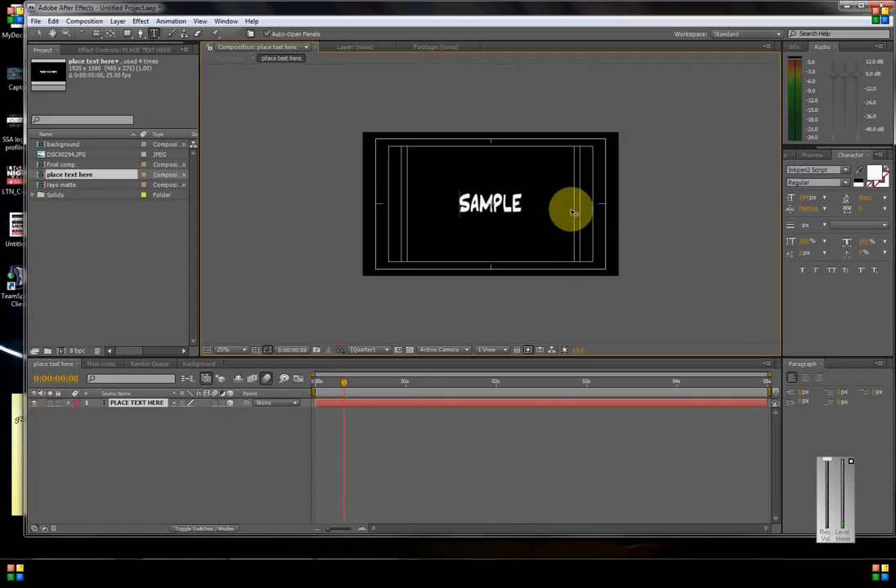
- Preview the new title in the final comp up to 0:00:02:05, and return to the start of the timeline
click(98, 364)
drag(331, 381, 517, 408)
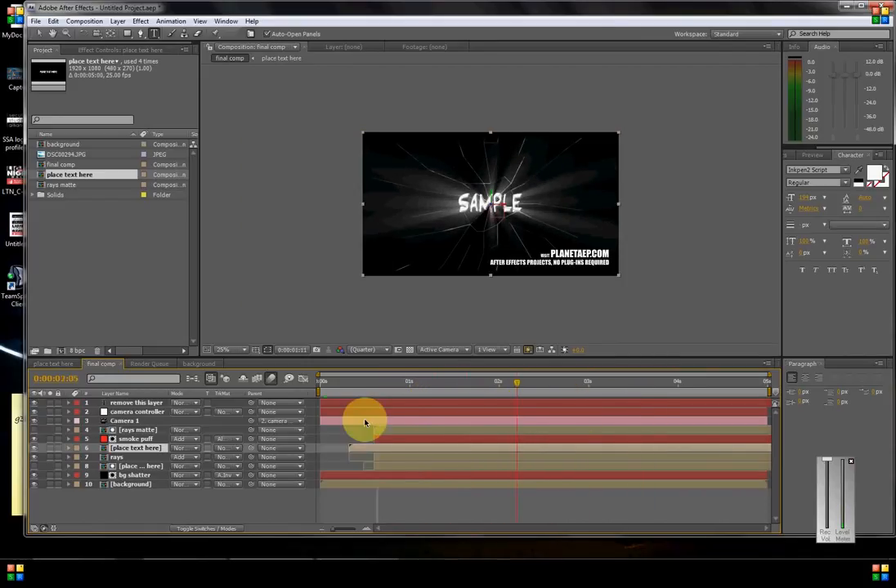
key(Home)
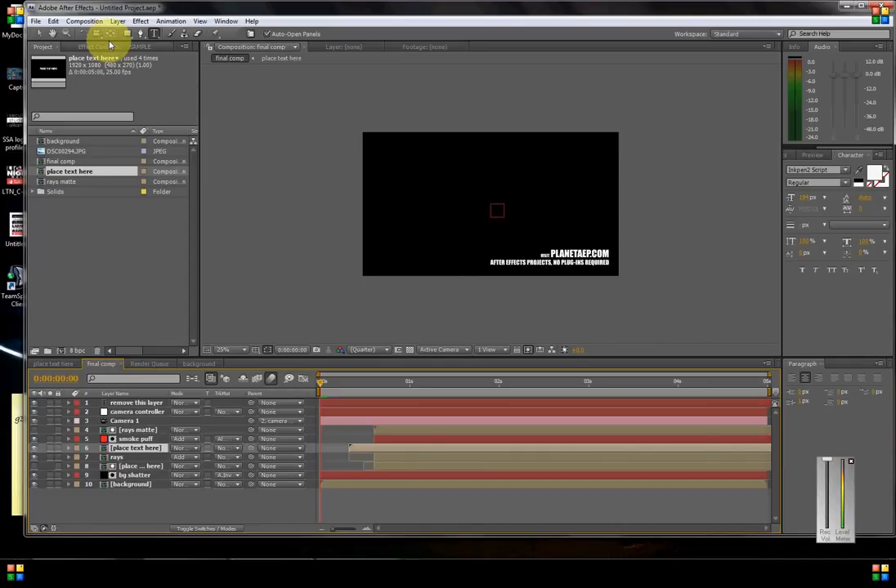
- Add the final comp to the render queue
click(85, 21)
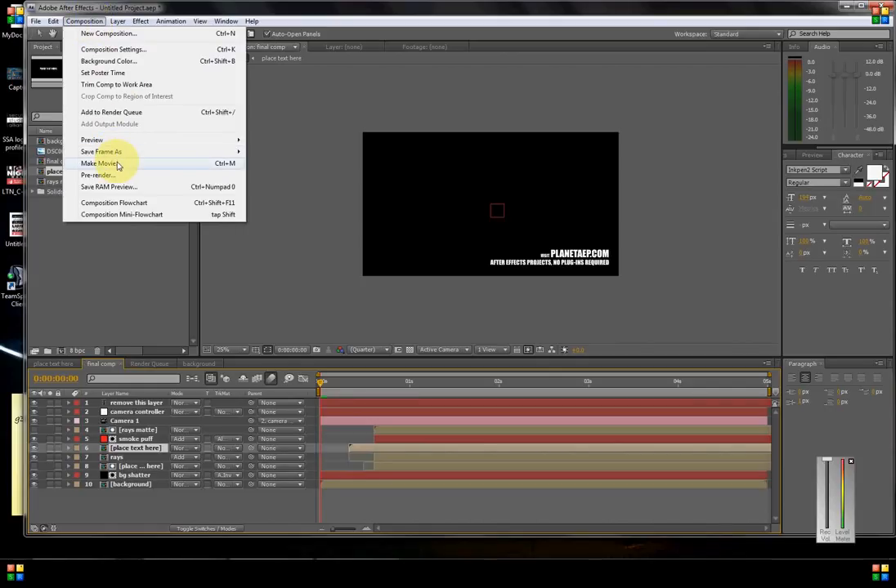
mouse_move(136, 146)
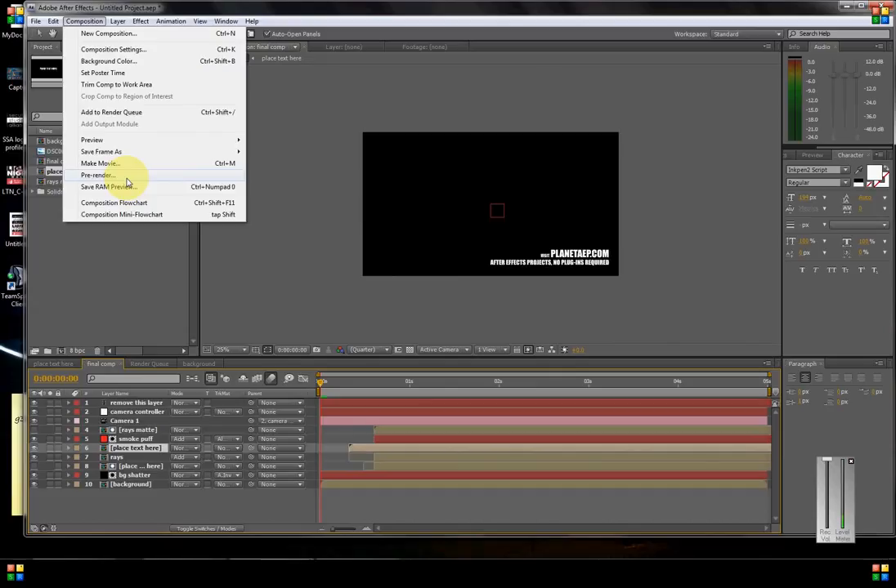
click(132, 114)
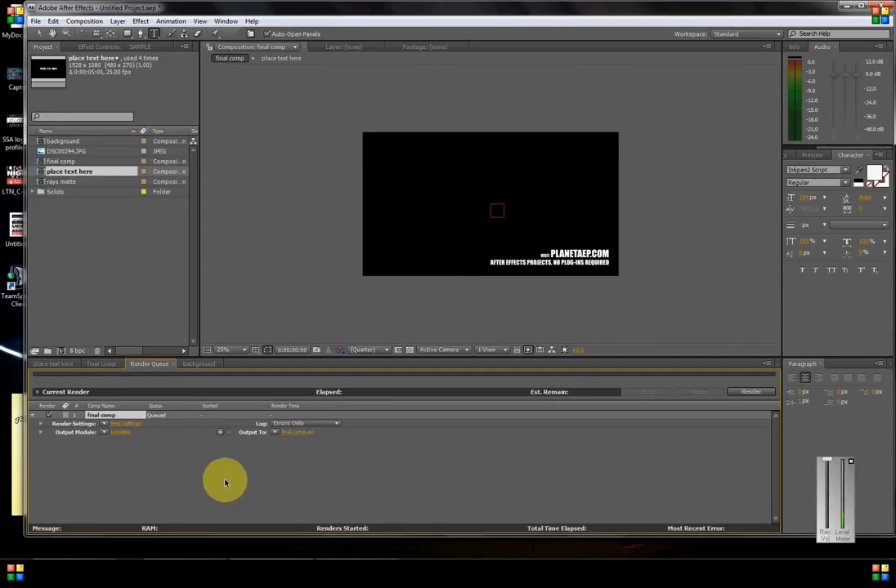
click(85, 430)
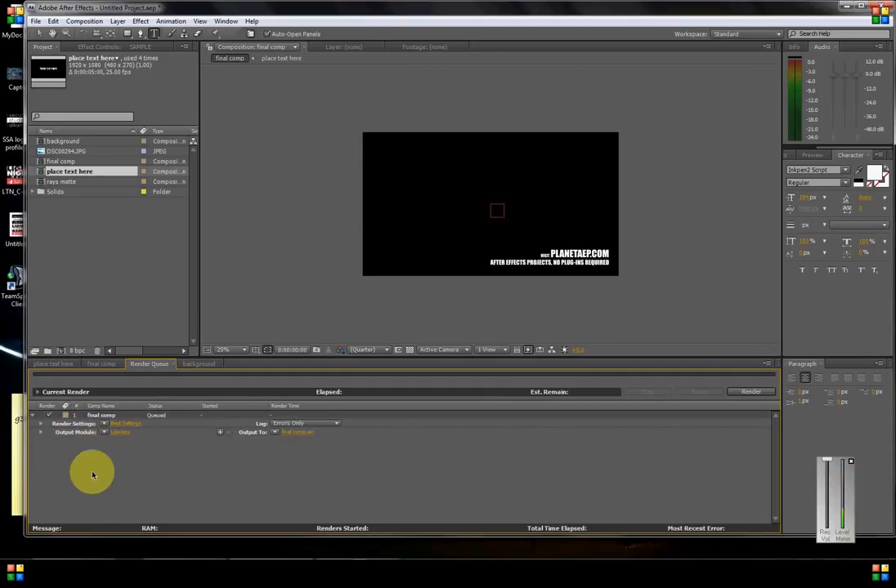
- Open the final comp's render settings and choose Best quality and Full resolution
click(125, 424)
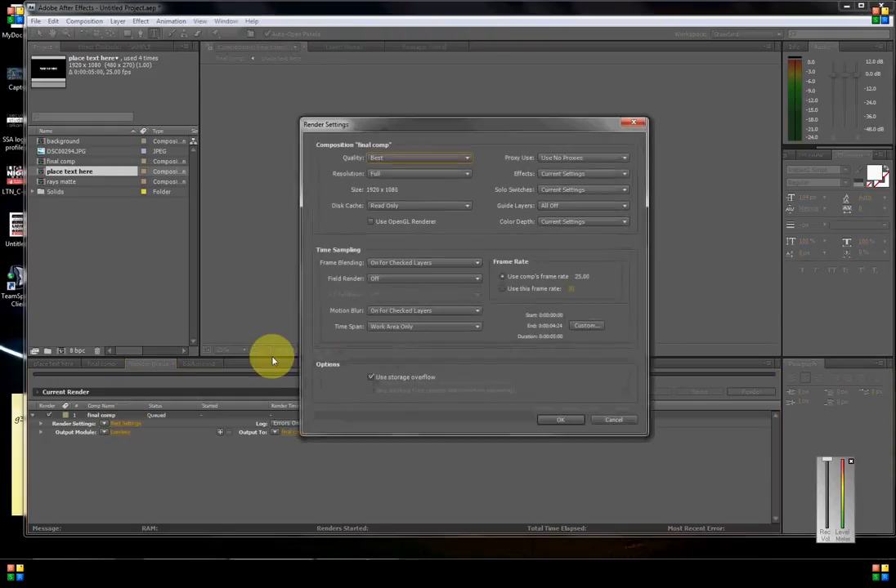
click(410, 158)
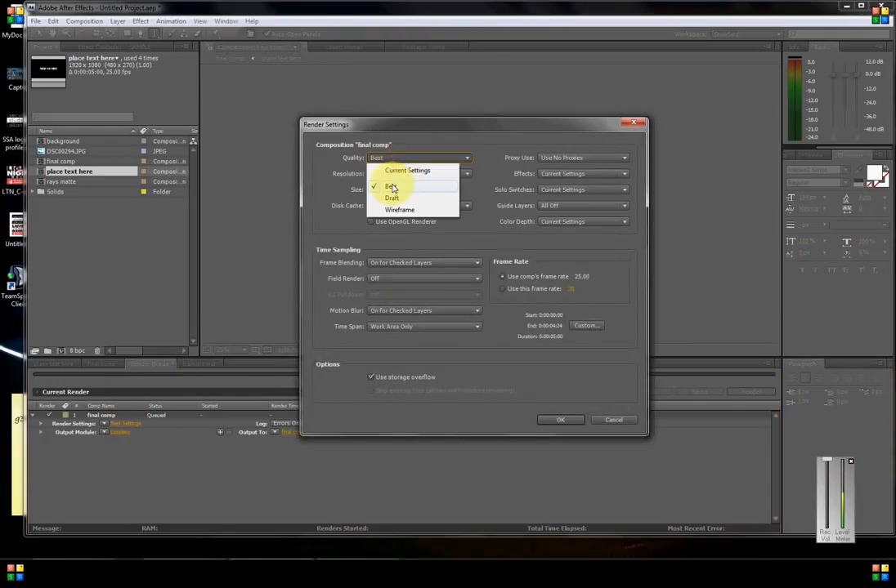
click(392, 188)
click(446, 174)
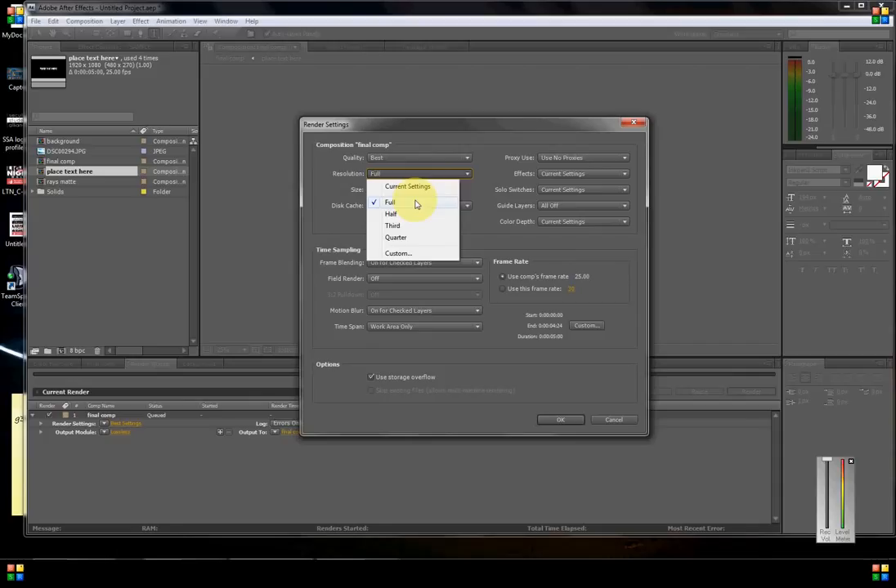
click(415, 205)
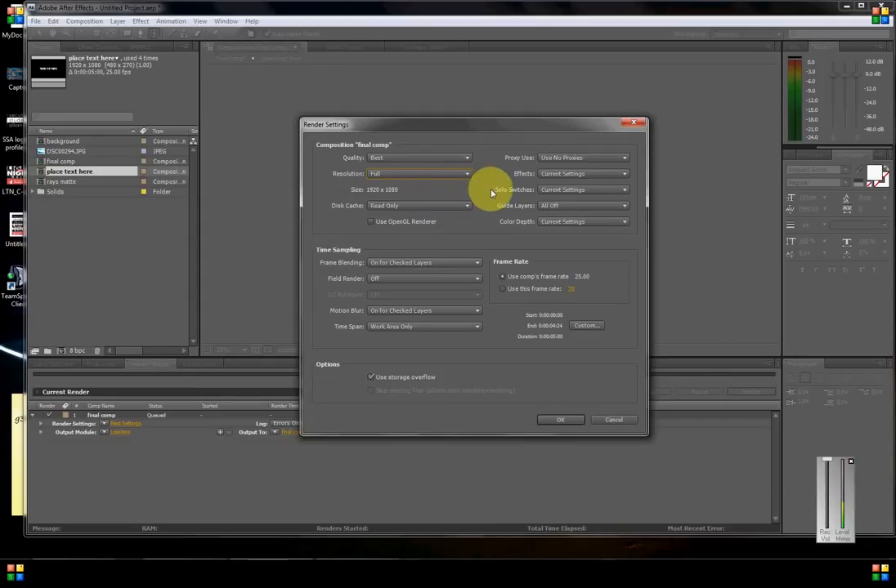
- Set the render time span to Length of Comp and accept the render settings
click(581, 326)
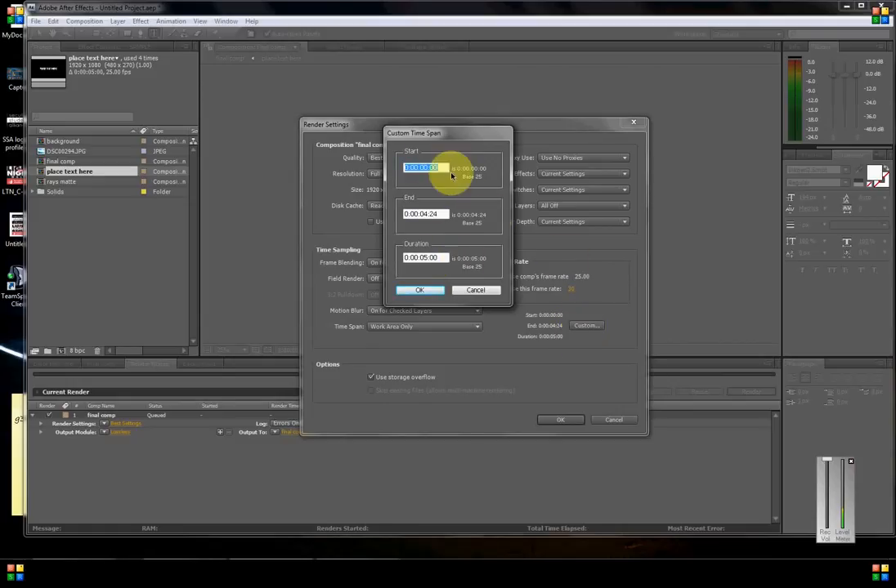
click(479, 294)
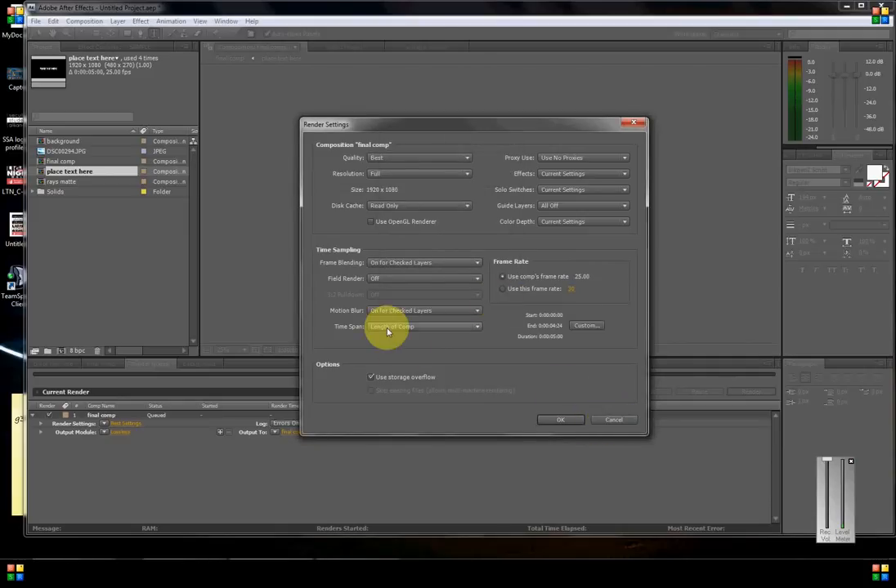
click(415, 327)
click(564, 419)
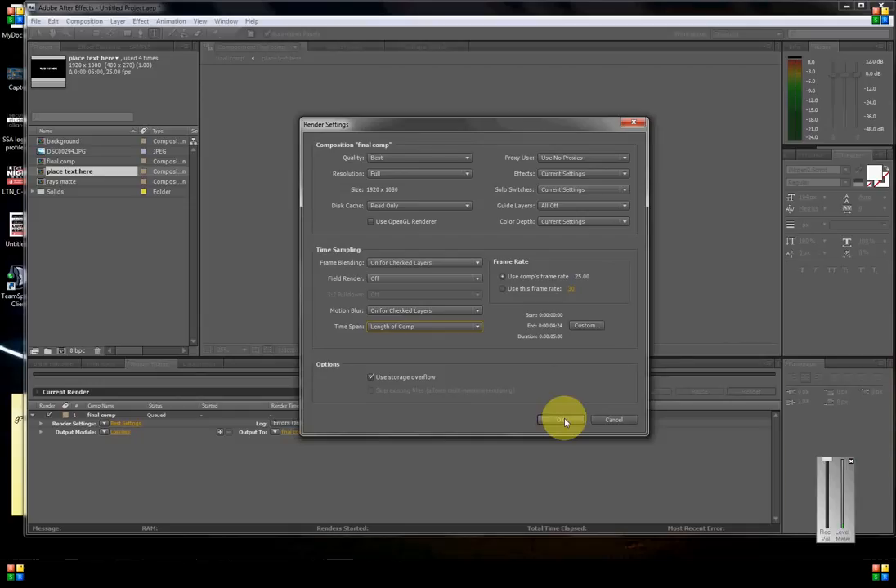
click(564, 420)
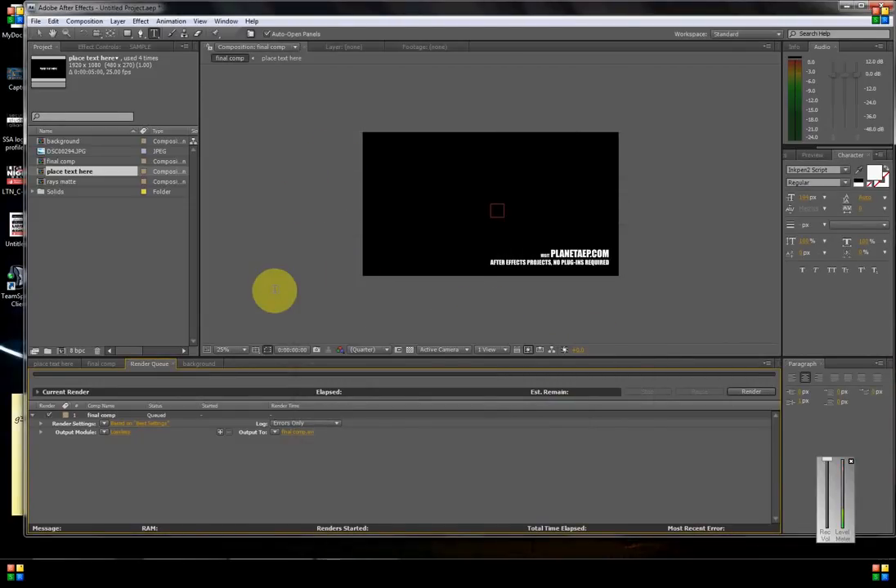
- In the output module settings, use Video For Windows format with RGB channels, Millions of Colors depth and Premultiplied (Matted) color
click(114, 432)
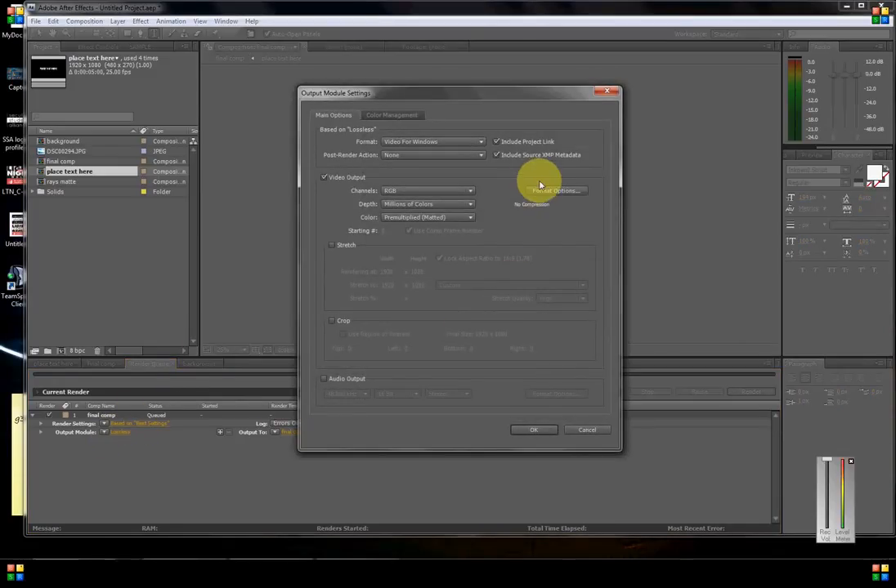
click(462, 141)
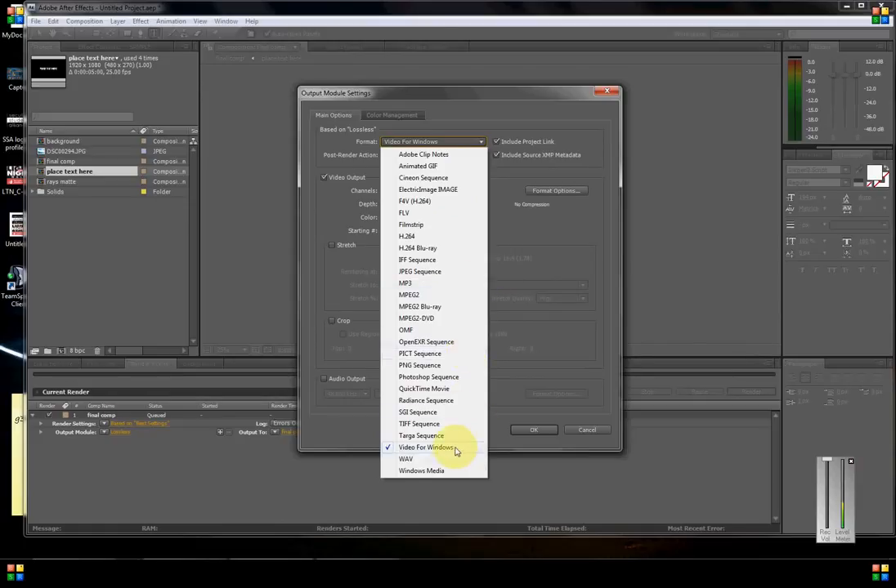
click(585, 429)
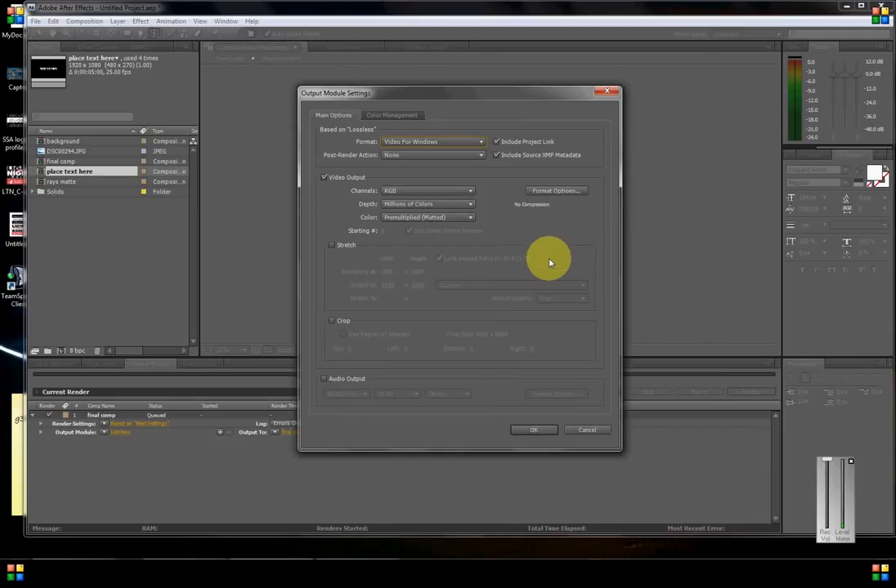
click(415, 189)
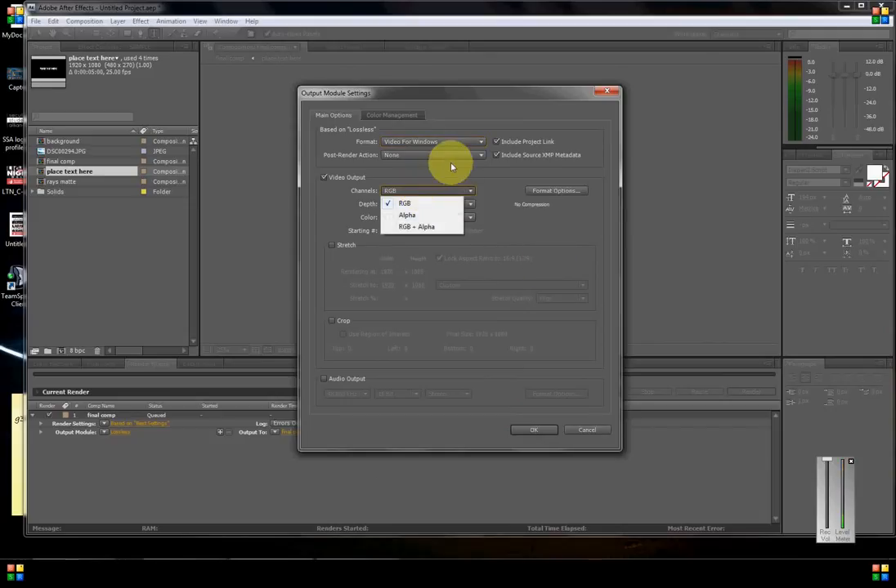
click(450, 186)
click(441, 204)
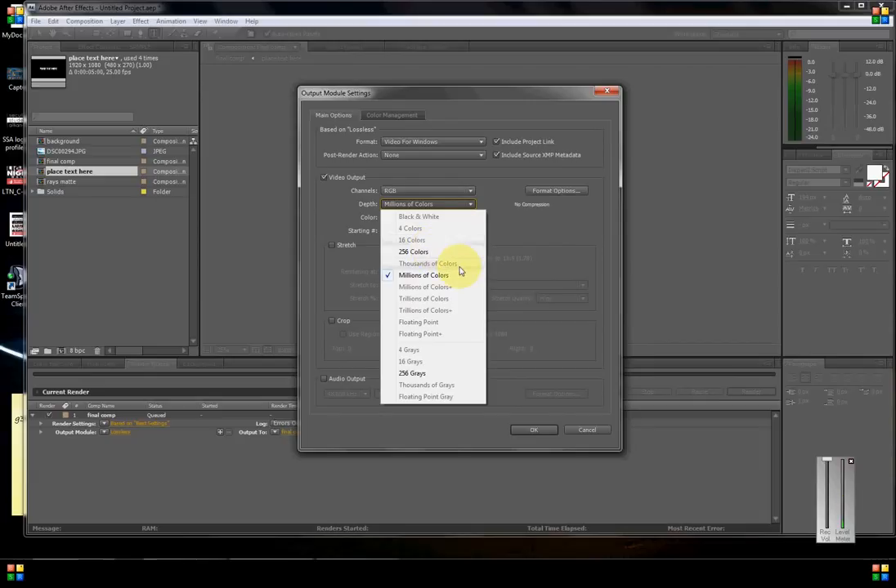
click(454, 275)
click(458, 221)
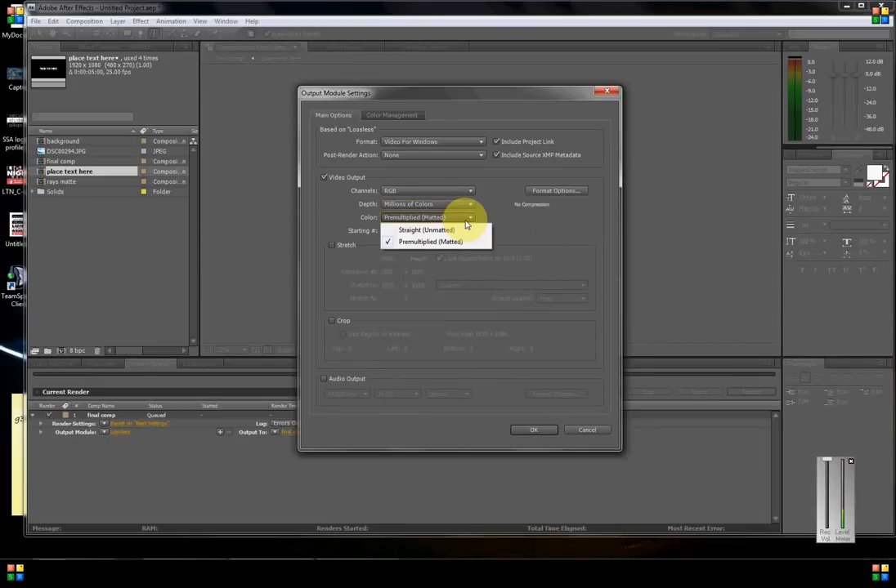
click(544, 232)
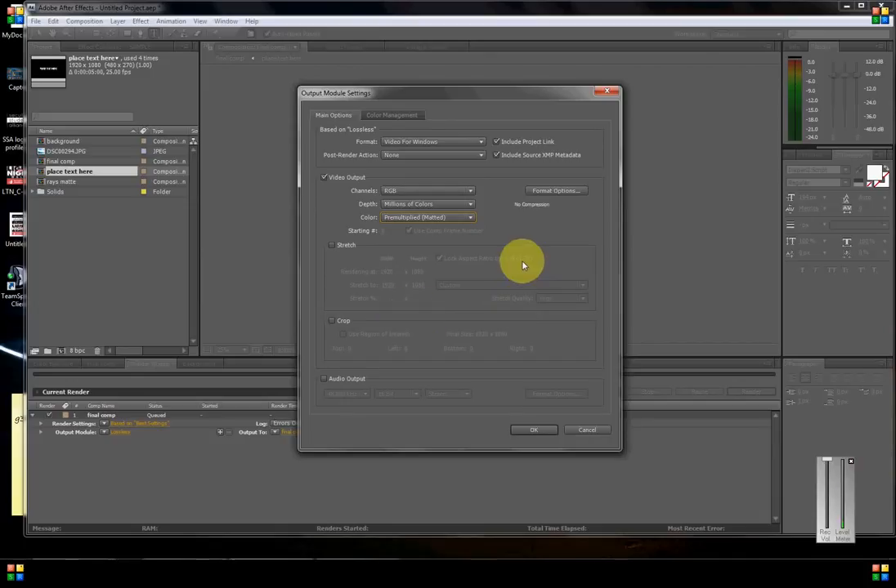
click(333, 245)
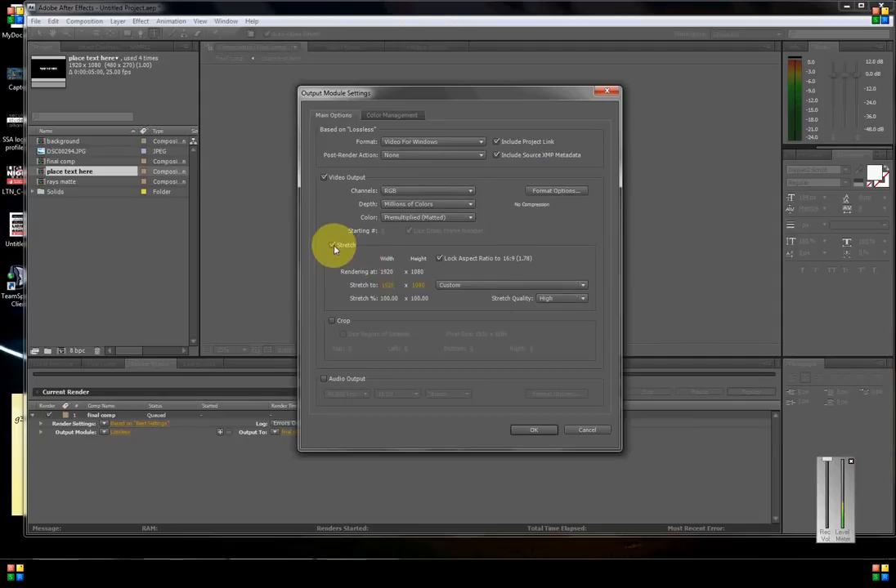
click(331, 246)
click(333, 322)
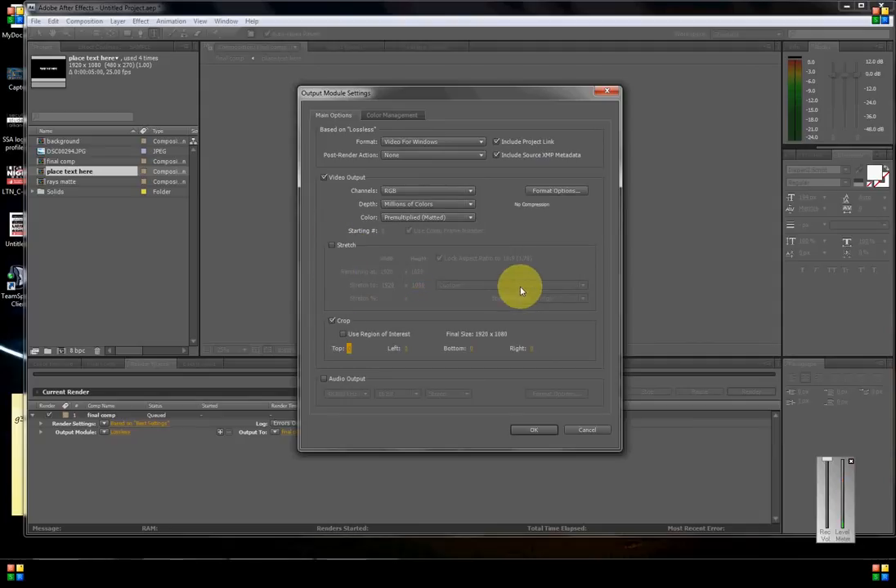
click(331, 321)
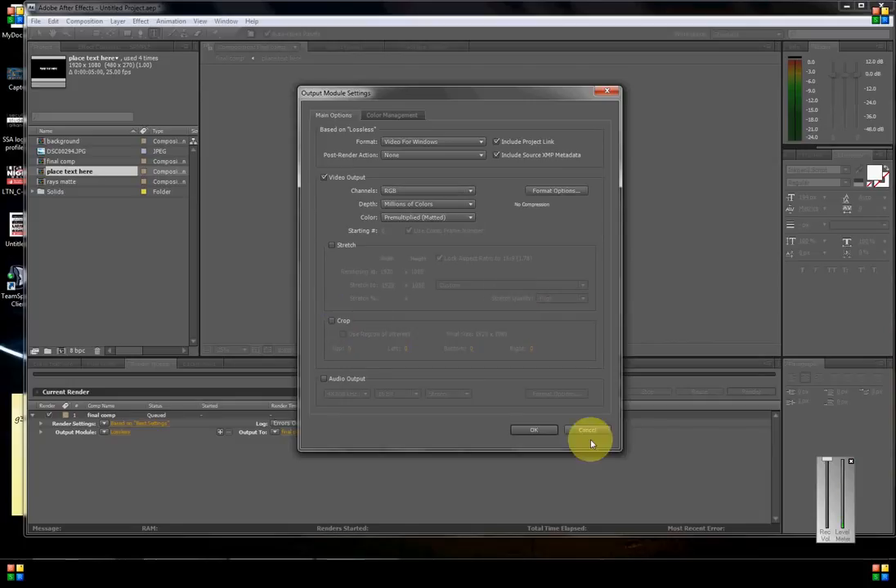
- Accept the output module settings for the queued final comp
click(534, 431)
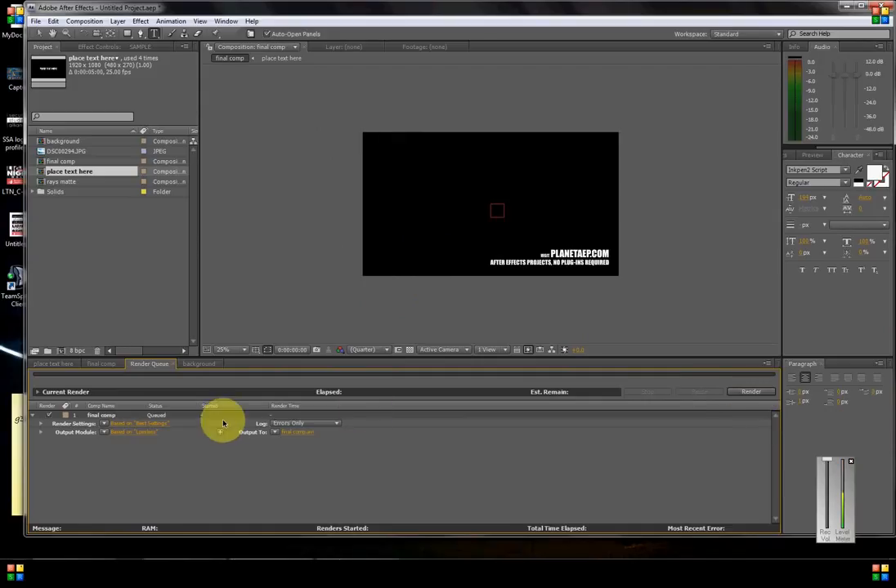
click(275, 433)
click(286, 434)
click(294, 433)
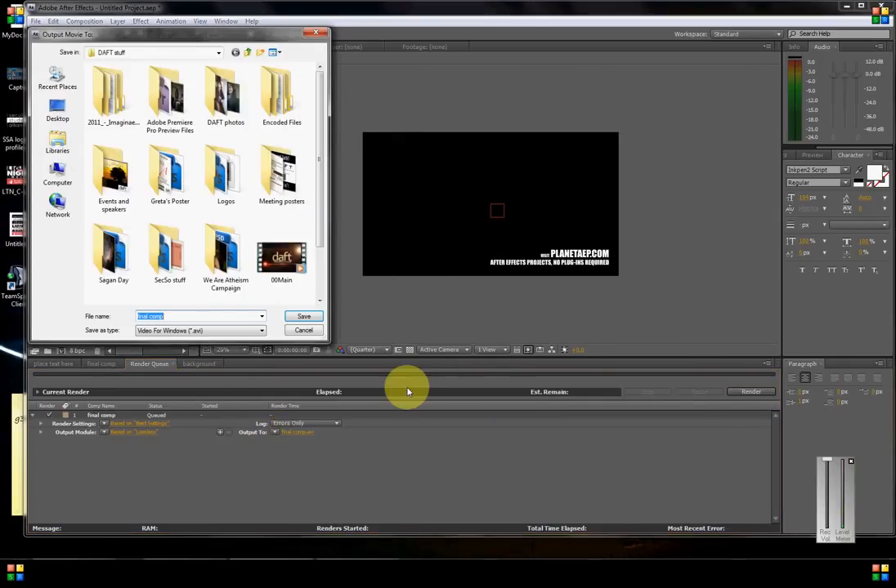
drag(319, 207, 319, 272)
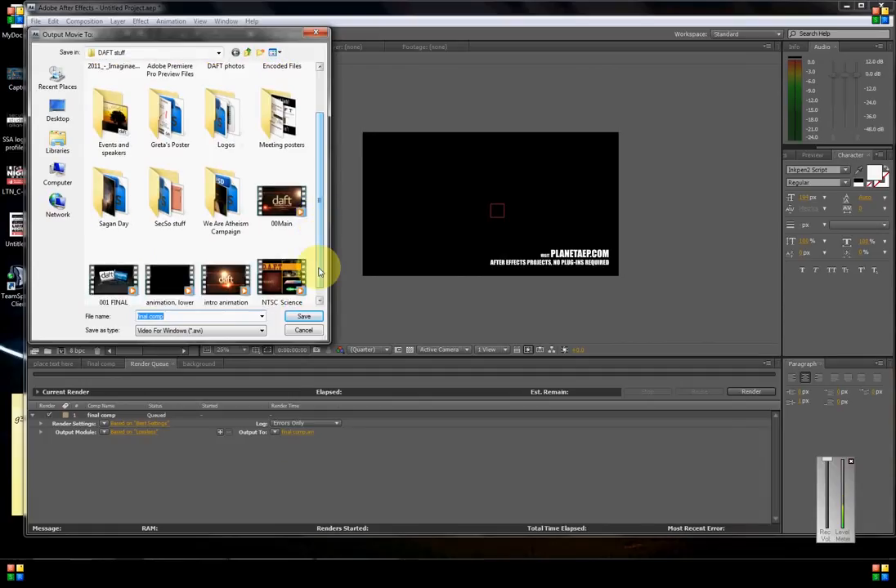
drag(326, 184, 324, 122)
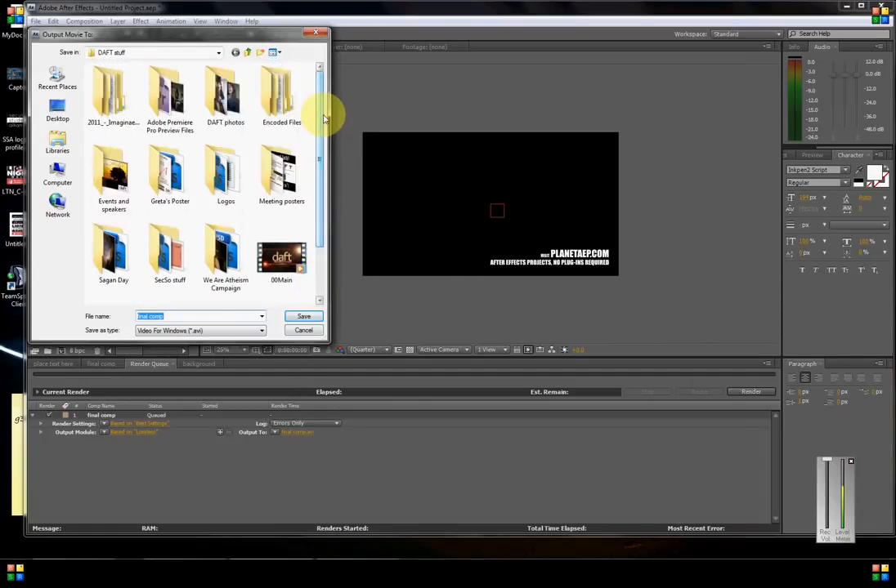
double_click(112, 164)
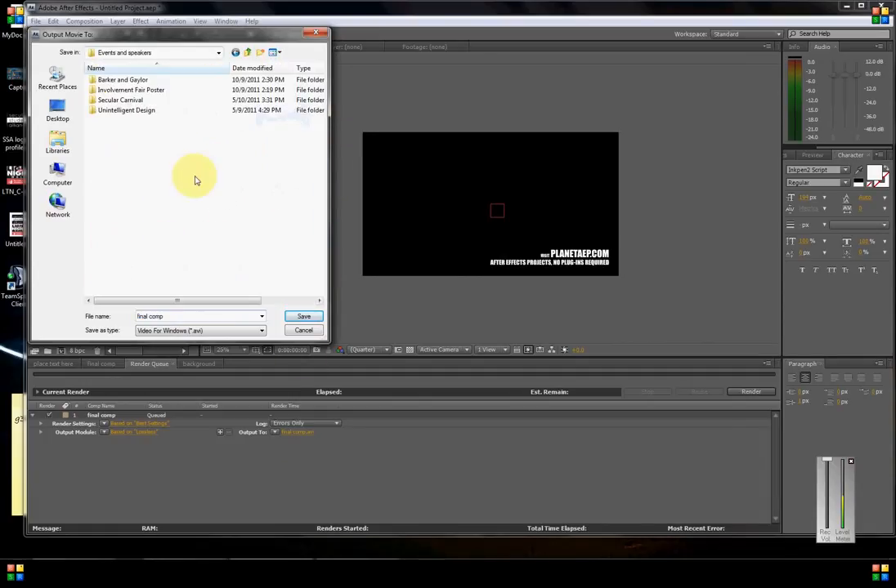
drag(196, 317, 2, 320)
key(Delete)
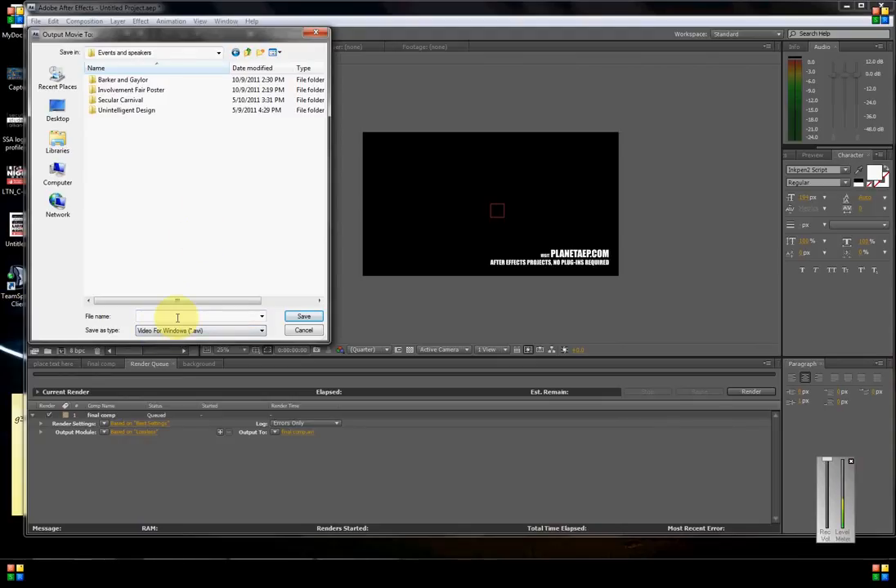
text(mnfghghjghj)
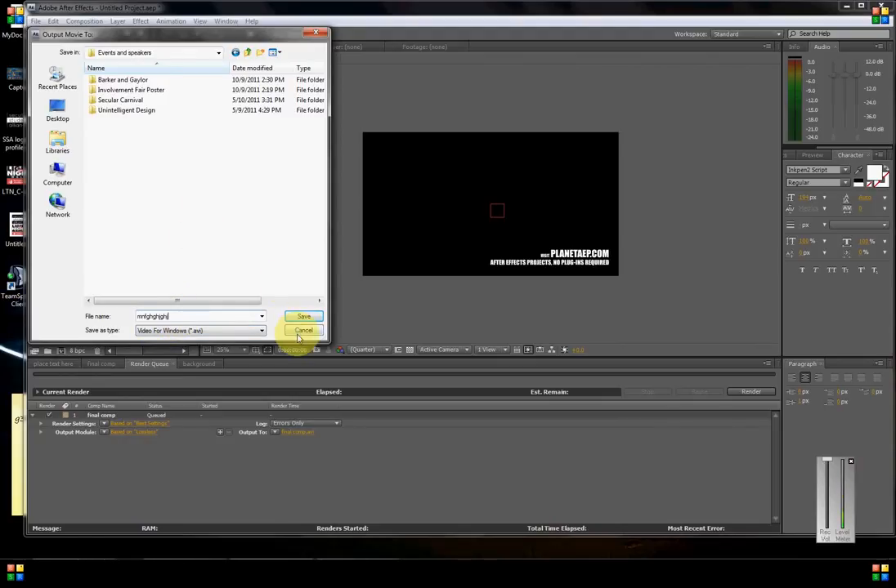
click(302, 331)
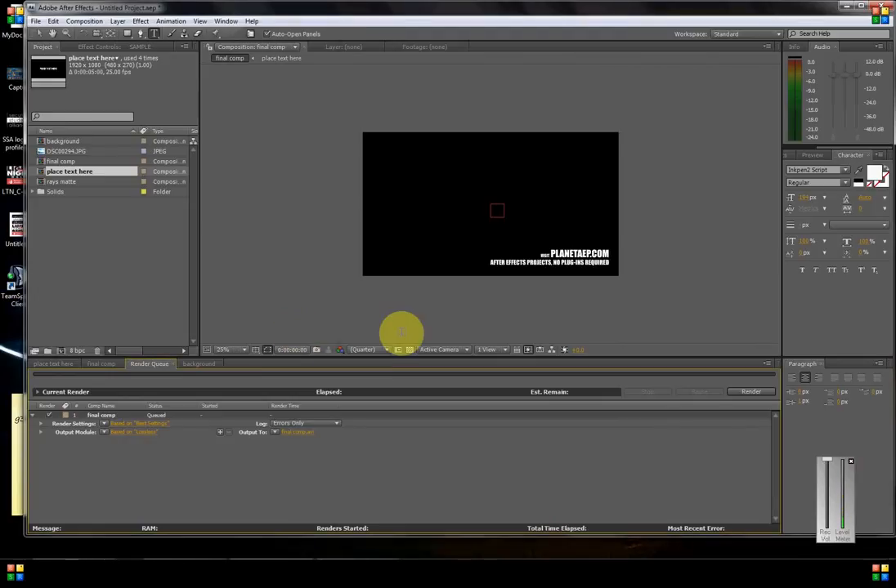
- Start rendering the queued final comp and stop the render before it completes
click(746, 395)
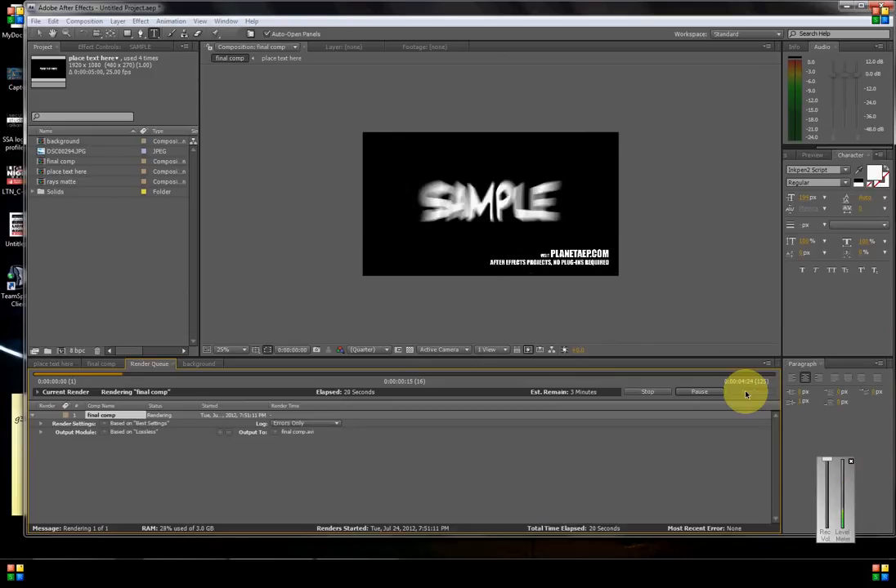
click(648, 392)
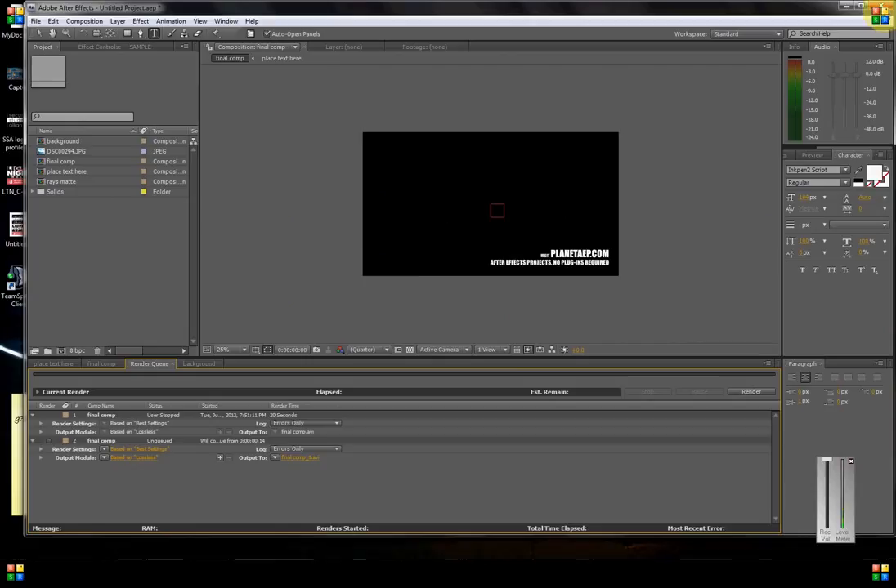
- Close the current project, open Untitled Project from the fan2folder folder, and dismiss the missing-files warning
click(882, 6)
click(456, 304)
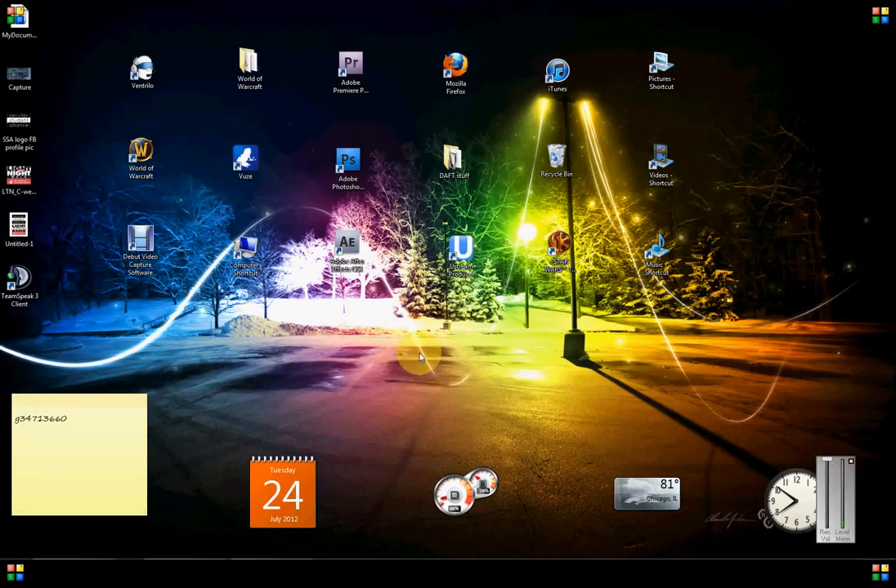
click(199, 554)
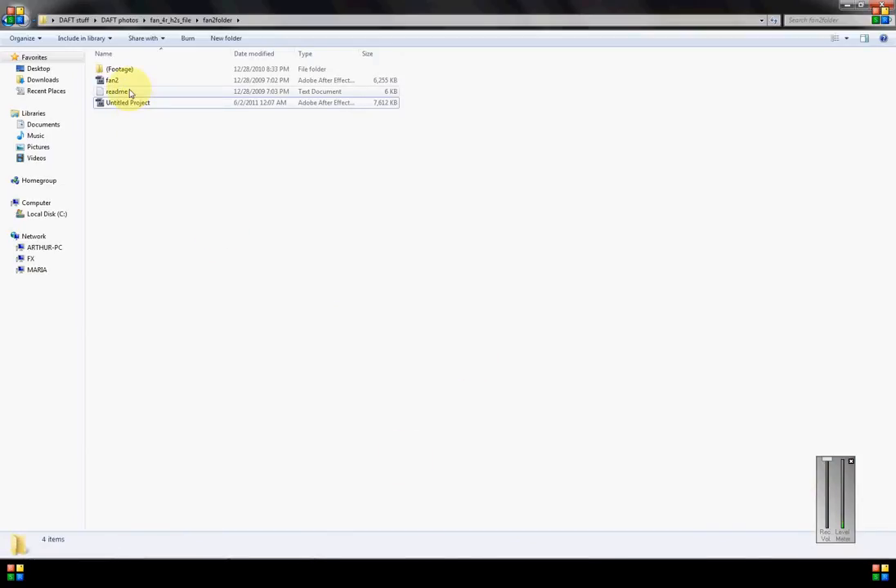
click(125, 106)
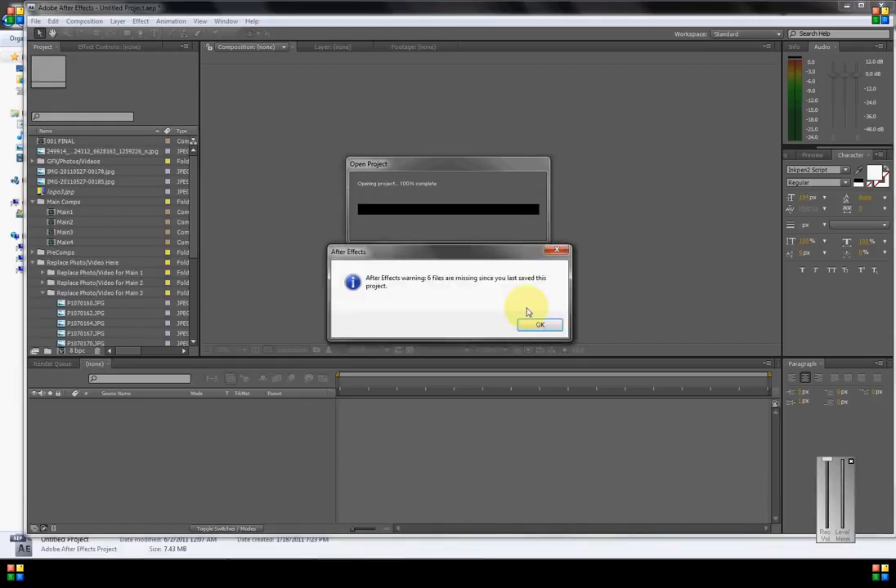
click(527, 321)
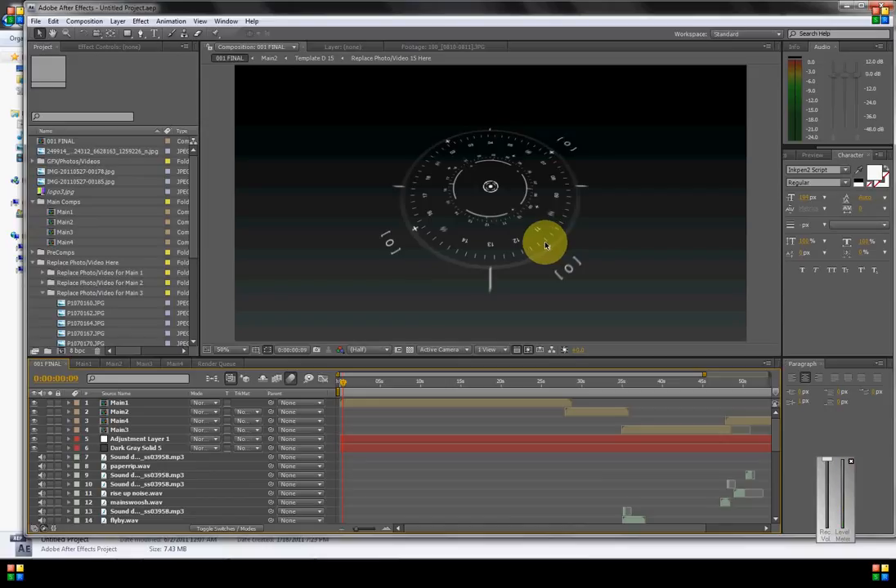
- Preview the 001 FINAL comp up to 0:00:25:19 and examine how its Main1 to Main4 layers are arranged in time
key(space)
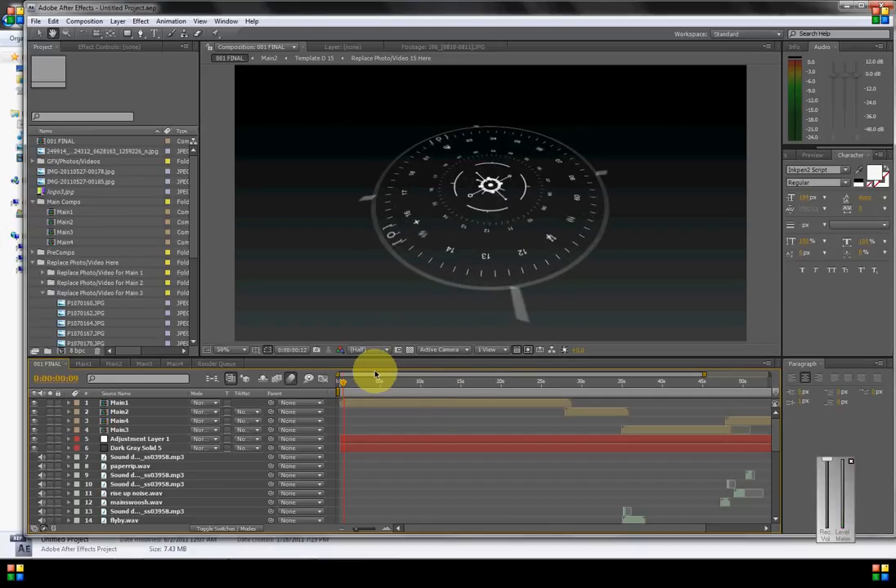
drag(353, 384, 548, 393)
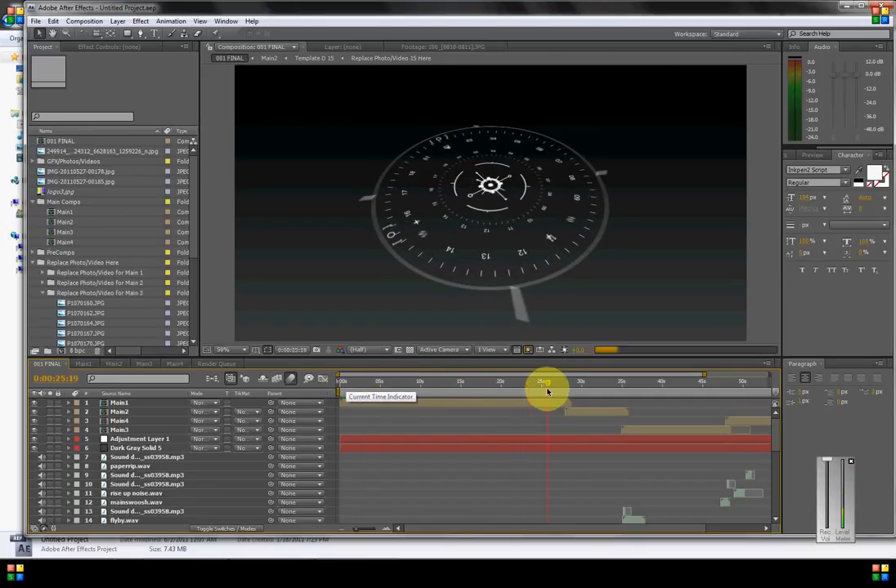
click(139, 403)
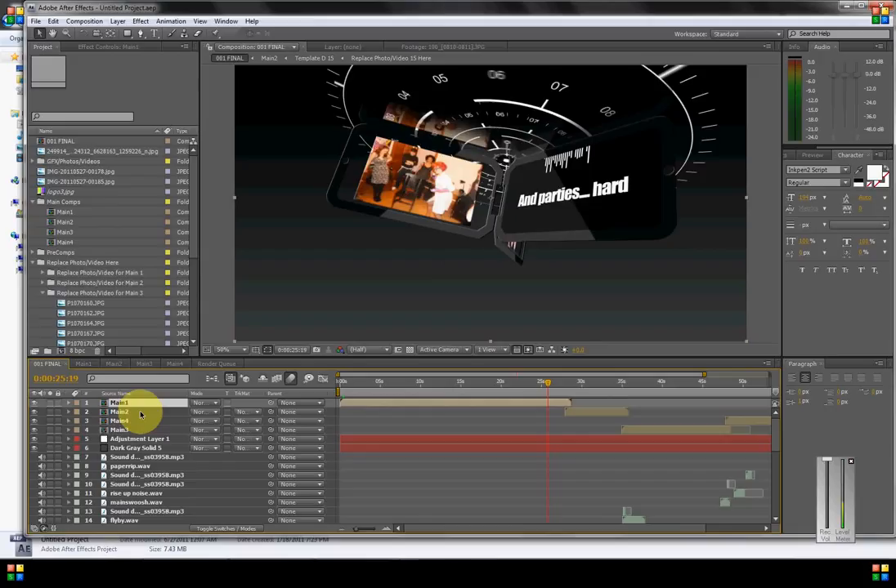
click(139, 412)
click(140, 431)
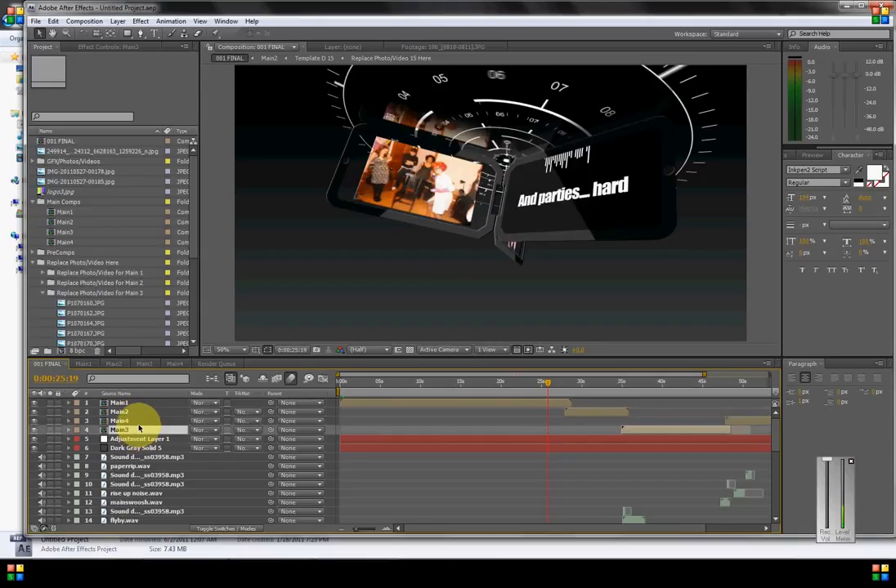
click(139, 421)
drag(580, 529, 624, 530)
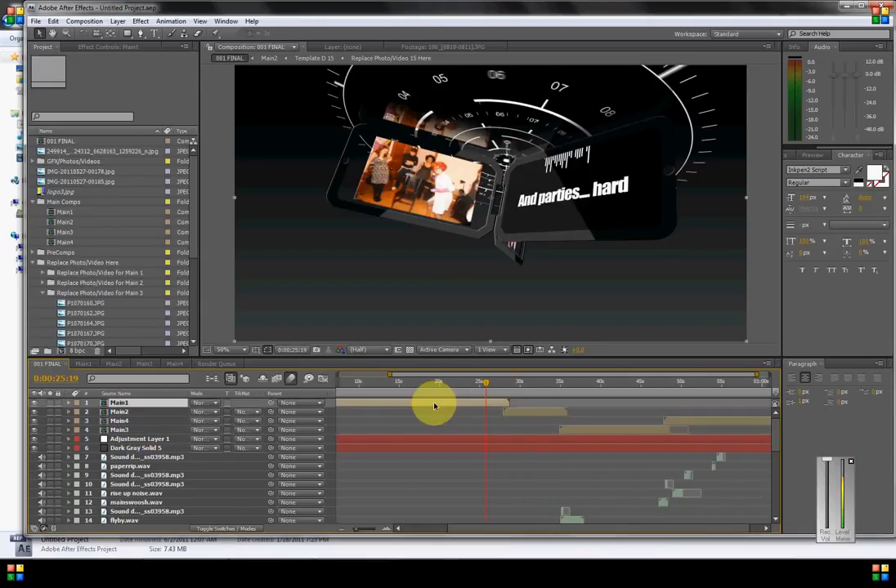
click(527, 413)
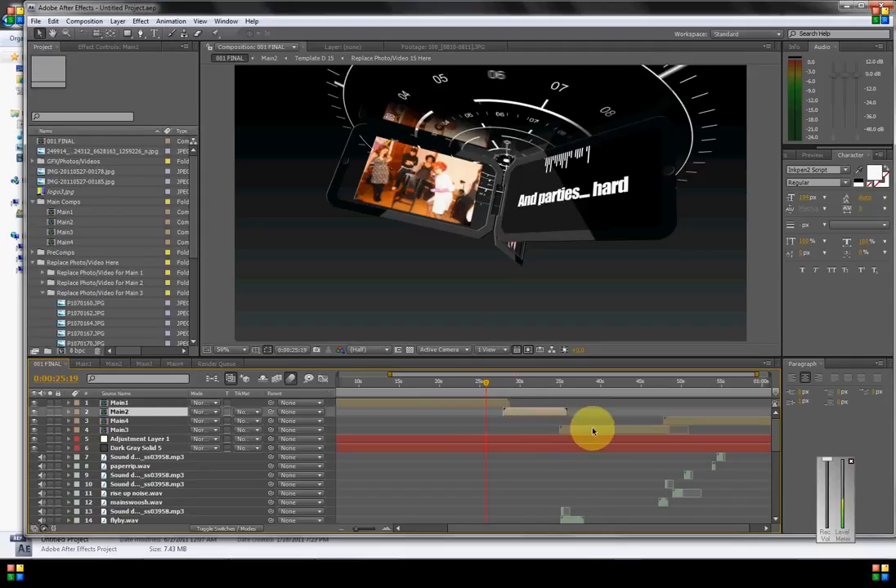
click(621, 430)
click(693, 420)
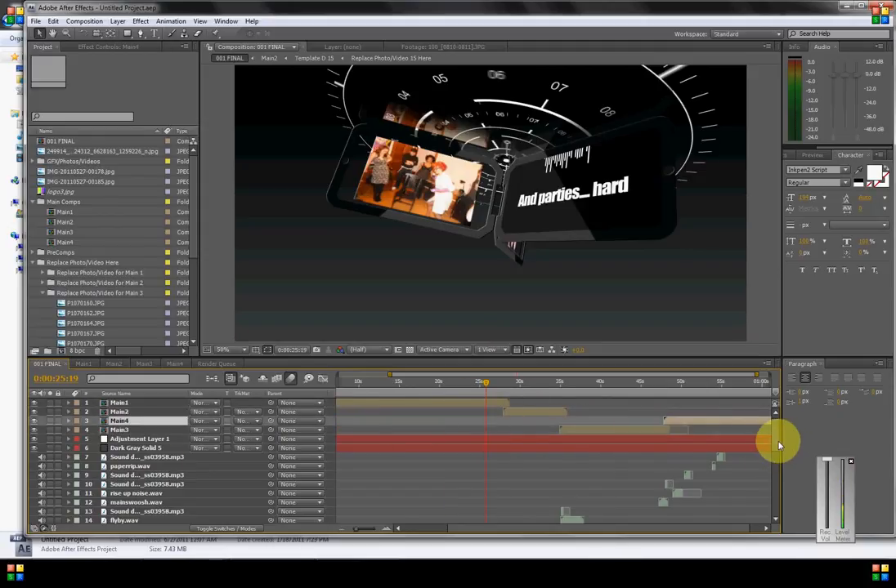
- Examine the sound-effect and BGsound layers at the end of the 001 FINAL layer stack
scroll(780, 446, down, 3)
drag(778, 442, 778, 499)
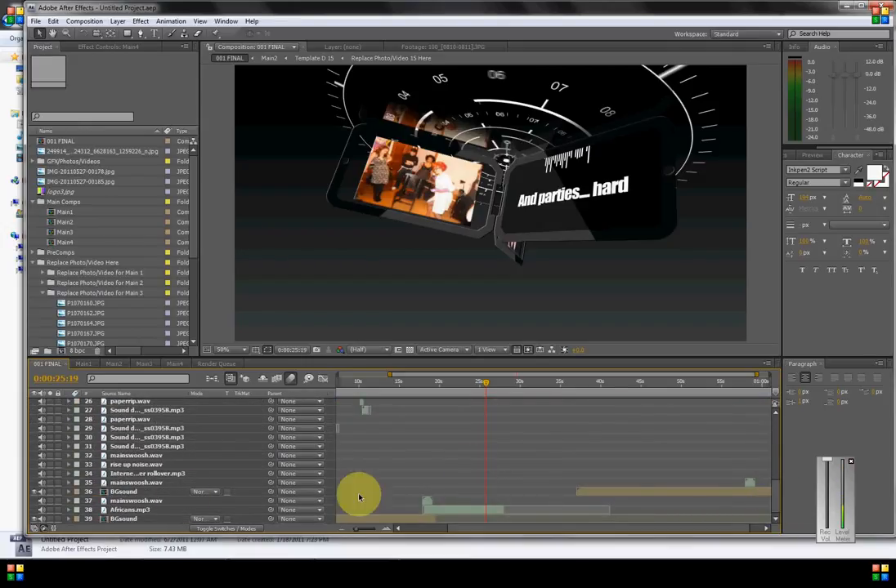
click(609, 494)
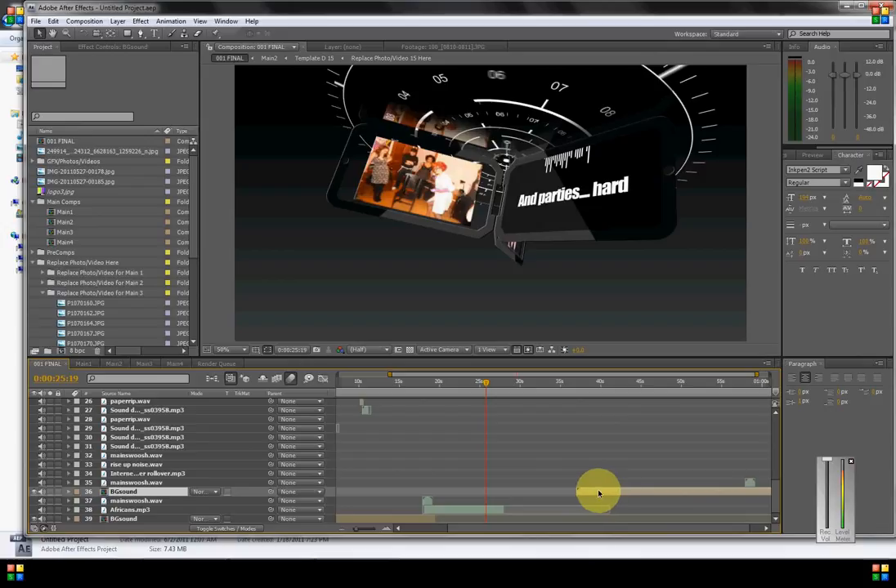
drag(775, 496, 779, 427)
drag(486, 529, 431, 532)
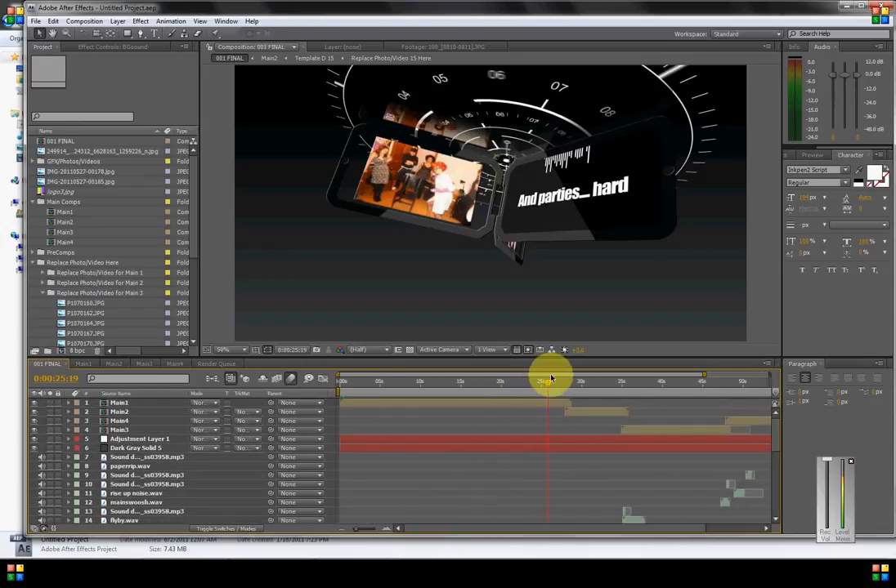
- Select the Main3 layer and move the current time to 0:00:36:22 to view its title scene
click(151, 430)
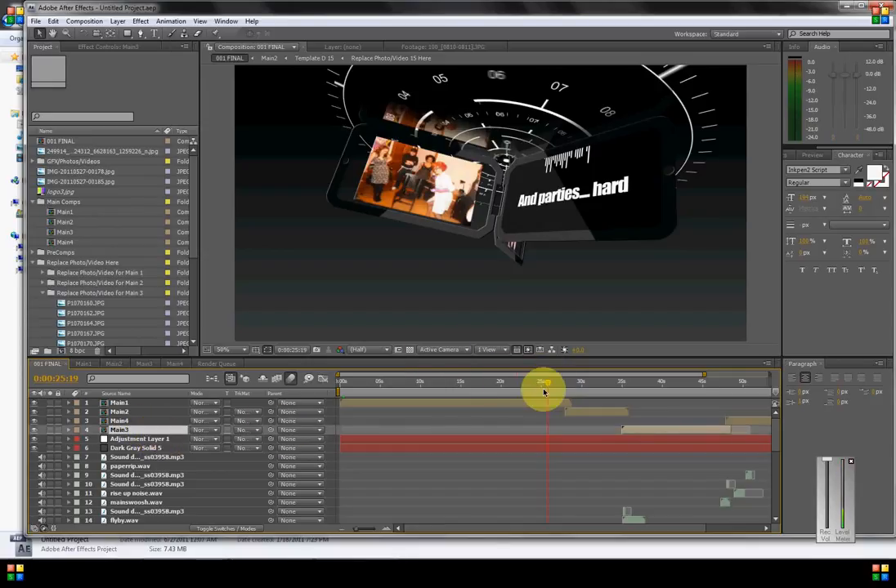
drag(553, 385, 650, 390)
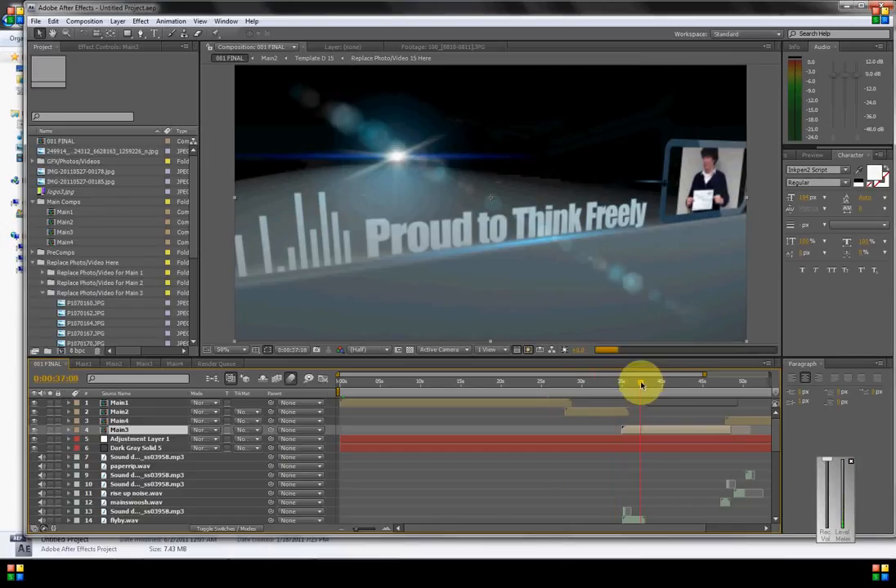
drag(642, 385, 637, 394)
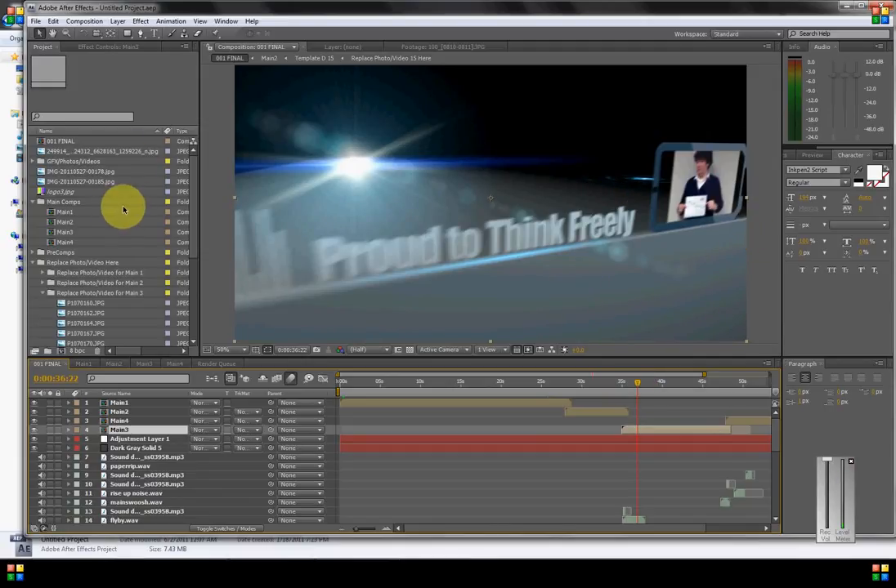
- Look through the project's comps and photo placeholders, and collapse the Replace Photo/Video Here and Main Comps folders
scroll(186, 233, down, 3)
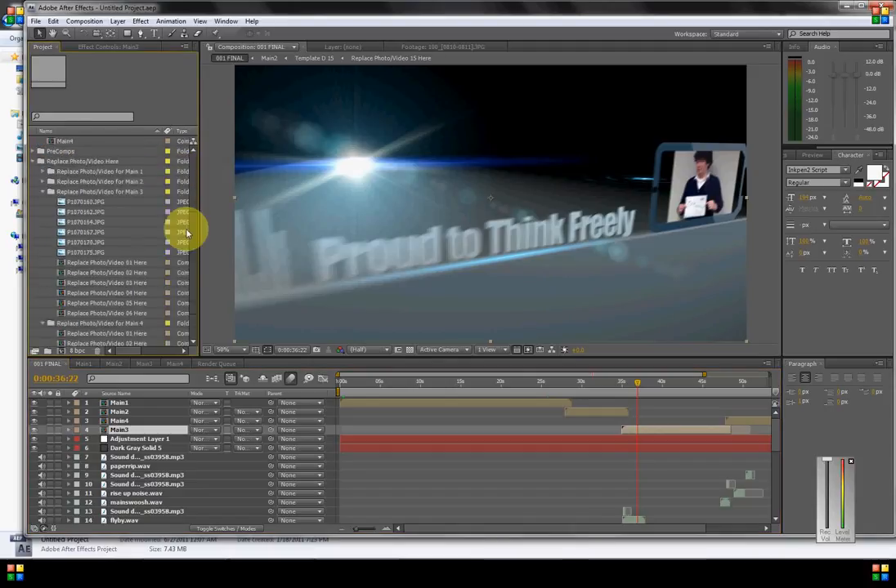
scroll(188, 237, up, 3)
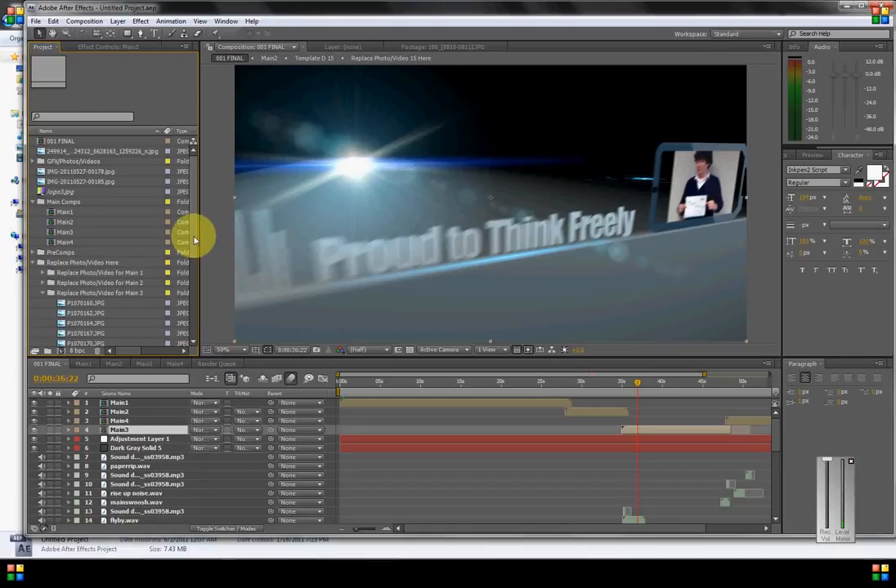
scroll(194, 245, down, 1)
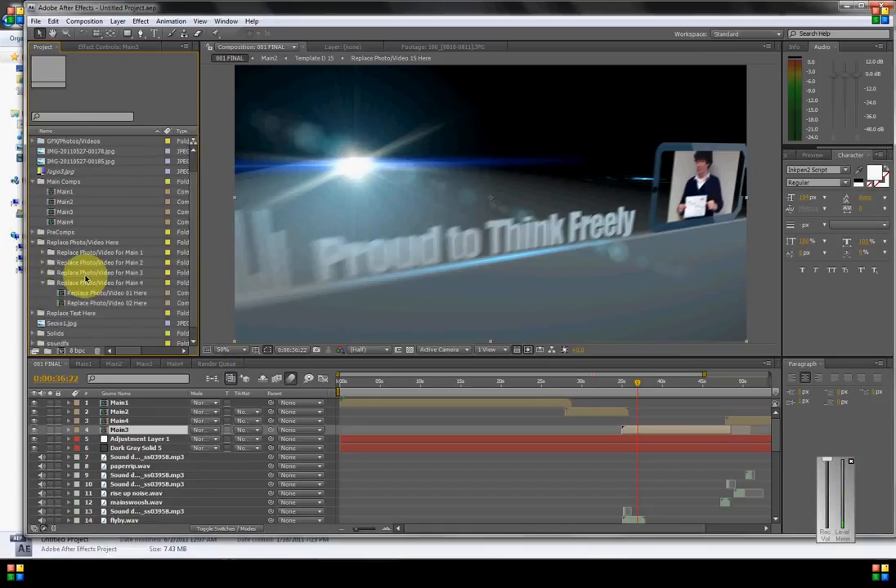
click(35, 242)
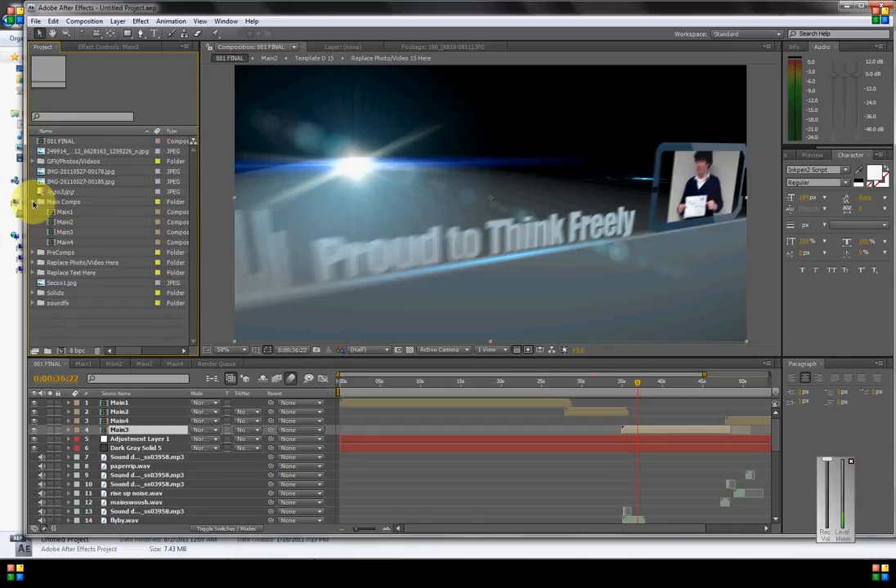
click(36, 202)
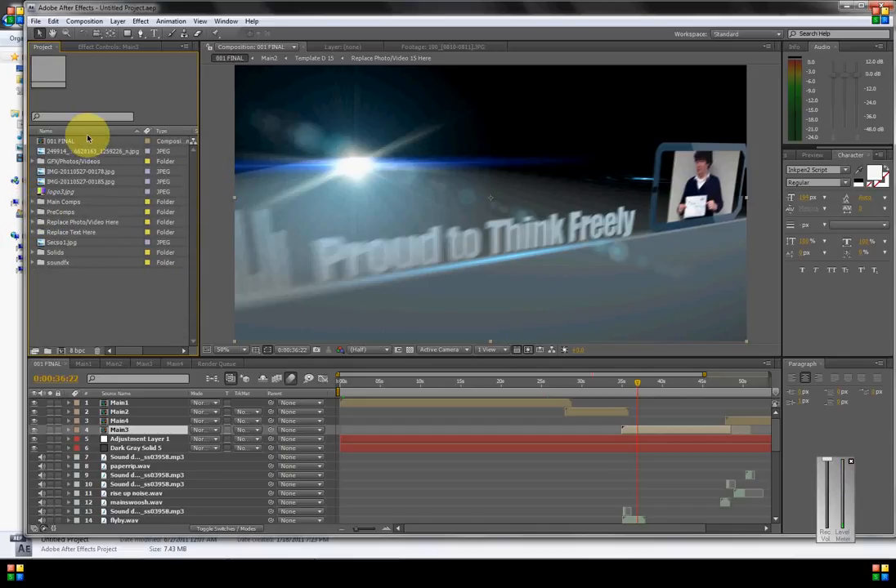
- Select the Main3 comp in the Main Comps folder and move the current time to 0:00:37:00
click(32, 202)
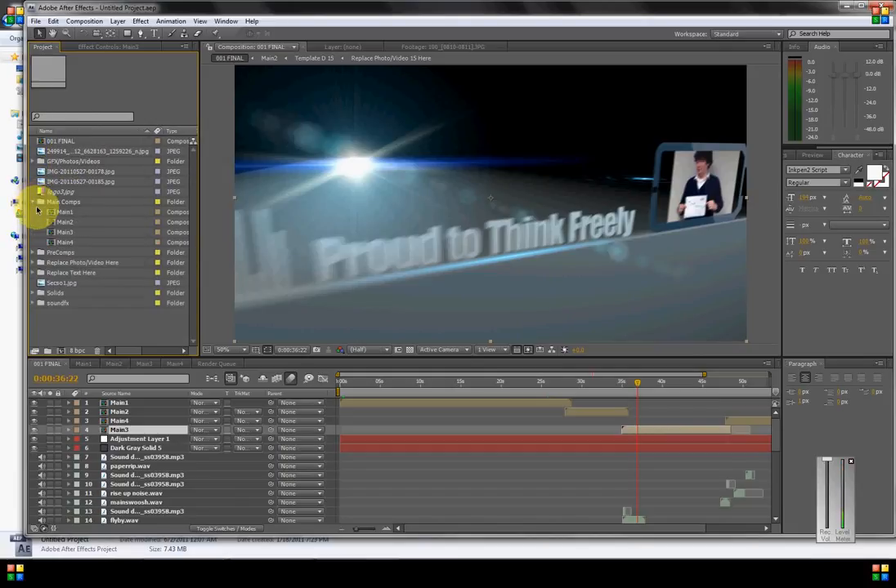
click(66, 233)
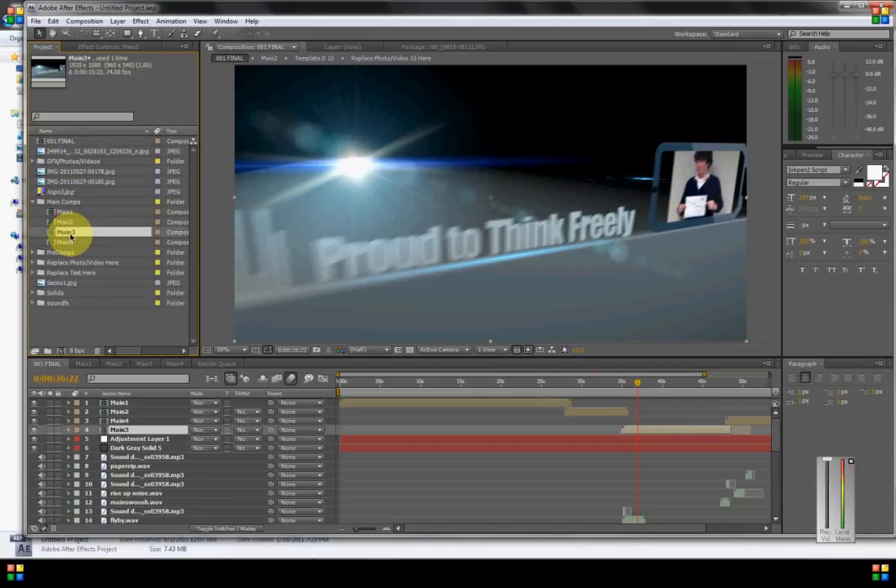
click(641, 387)
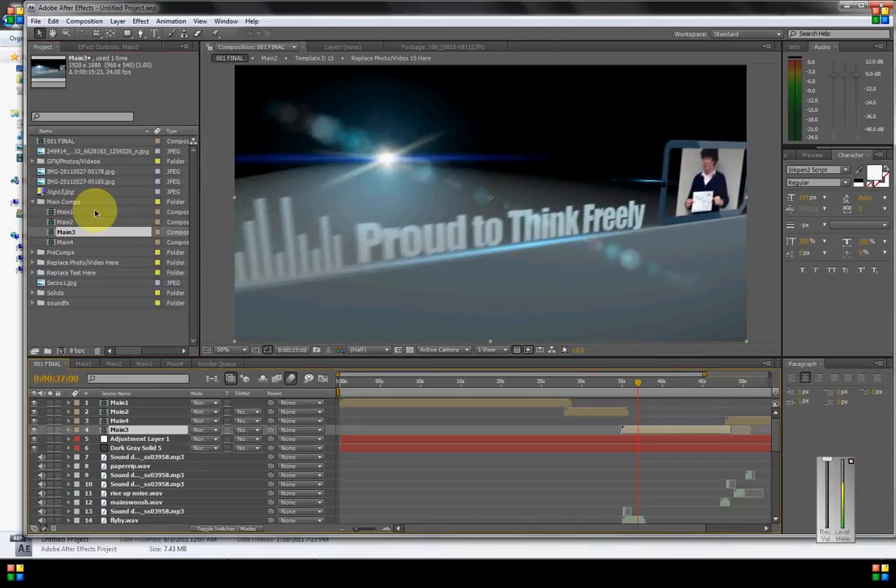
- Collapse Main Comps, look through the Replace Photo/Video Here subfolders, and select Replace Photo/Video 01 Here in the Main 3 folder
click(38, 202)
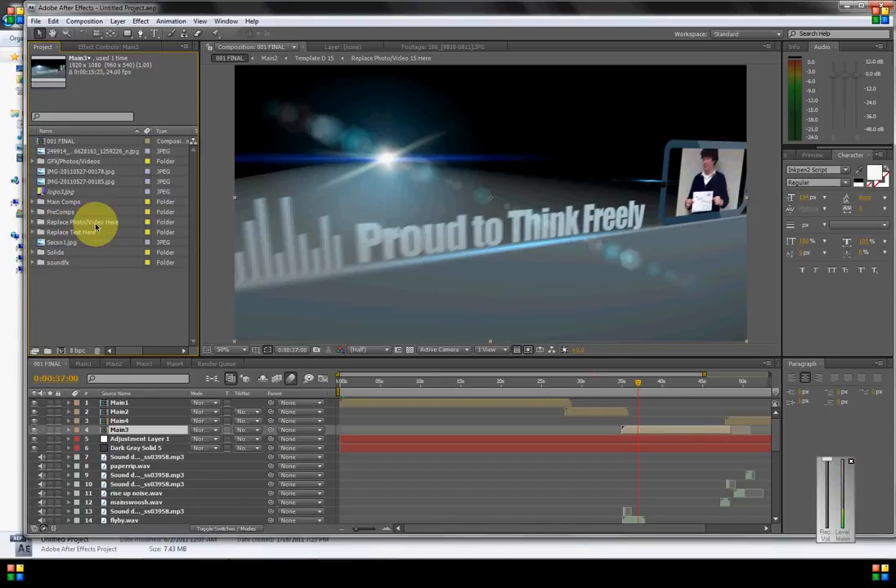
click(34, 224)
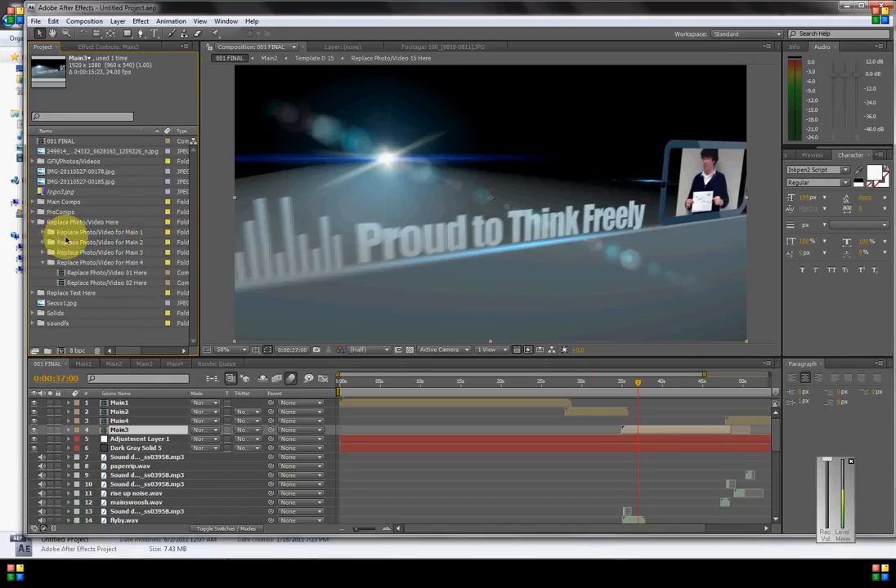
click(137, 232)
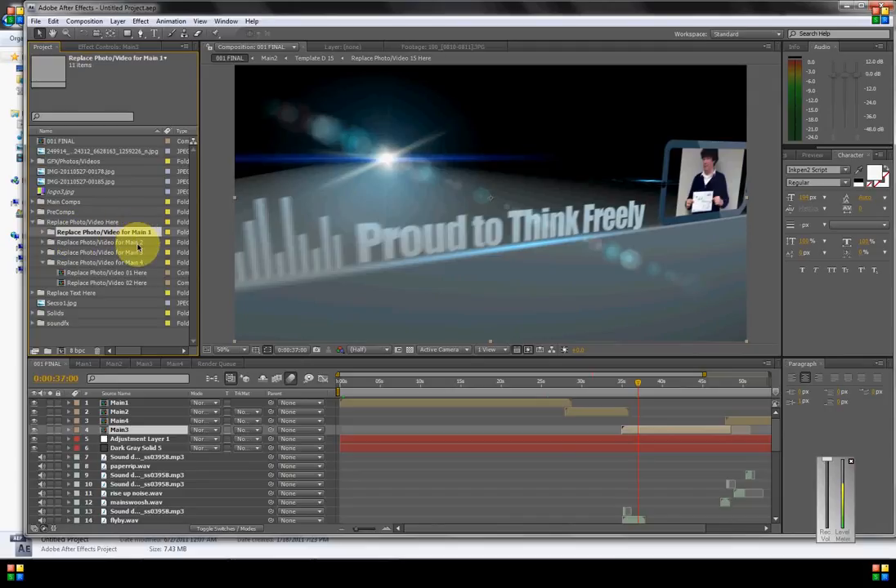
click(138, 244)
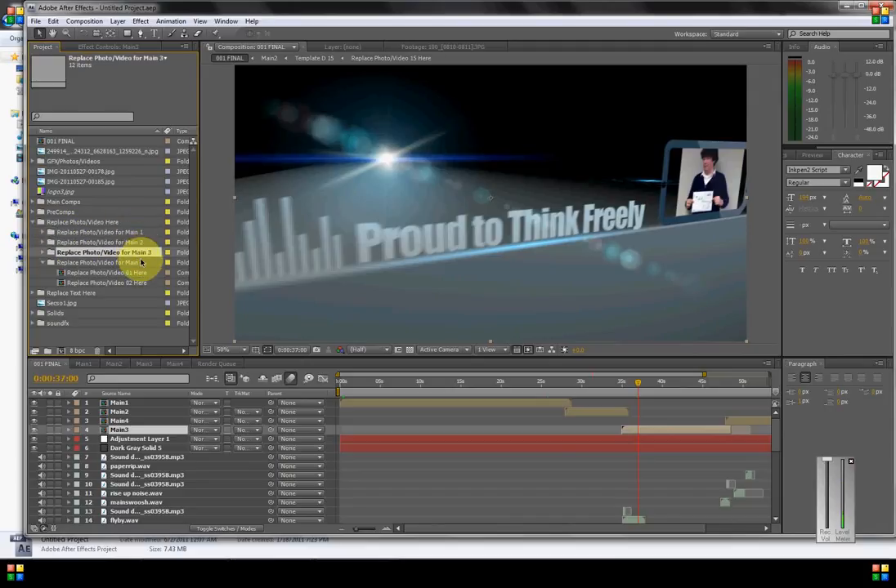
click(142, 263)
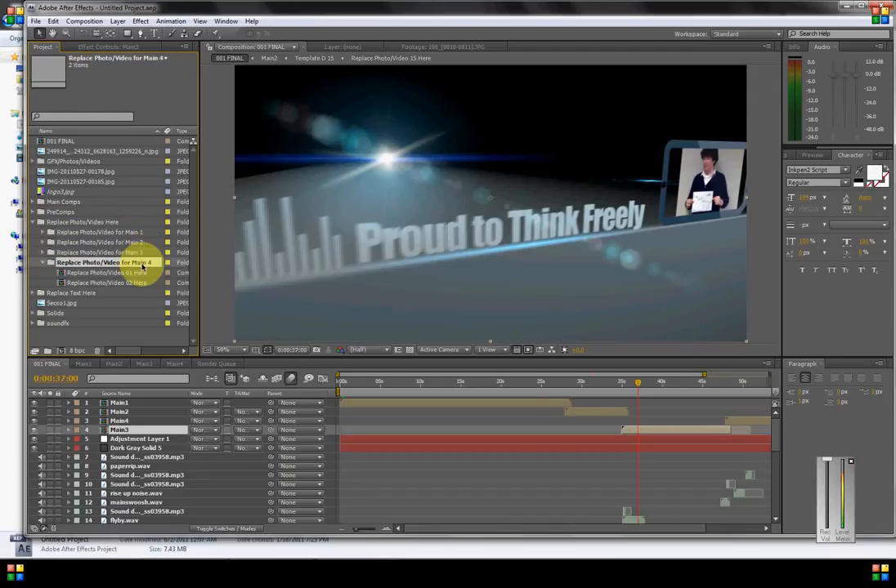
click(131, 252)
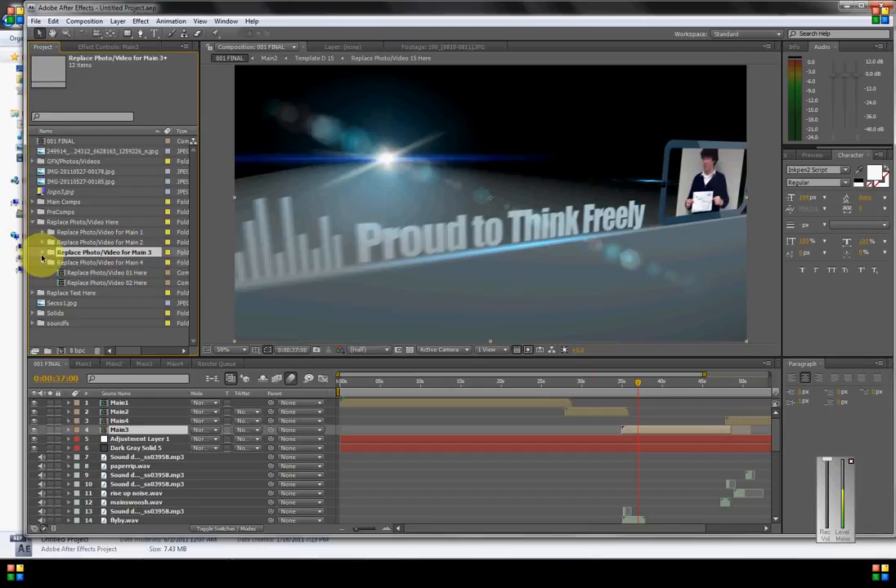
click(43, 254)
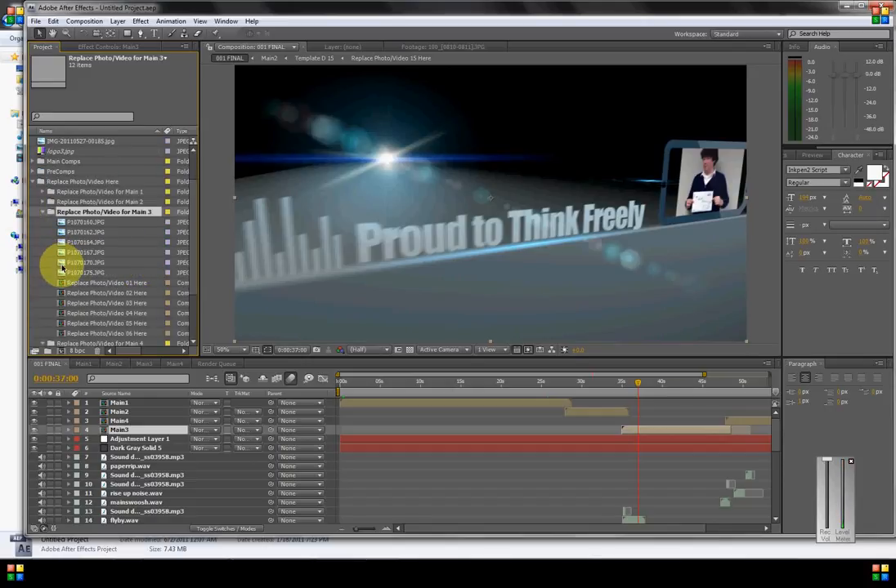
scroll(184, 274, down, 4)
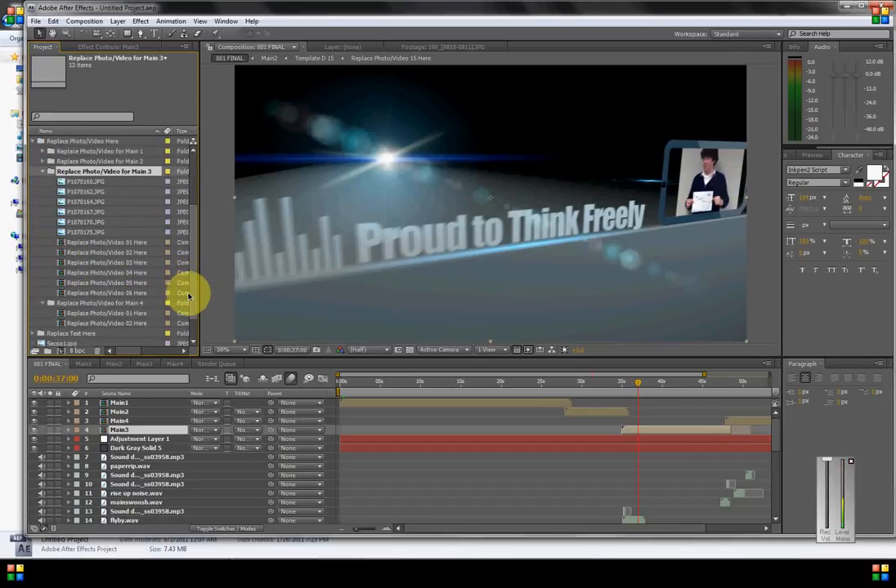
click(110, 243)
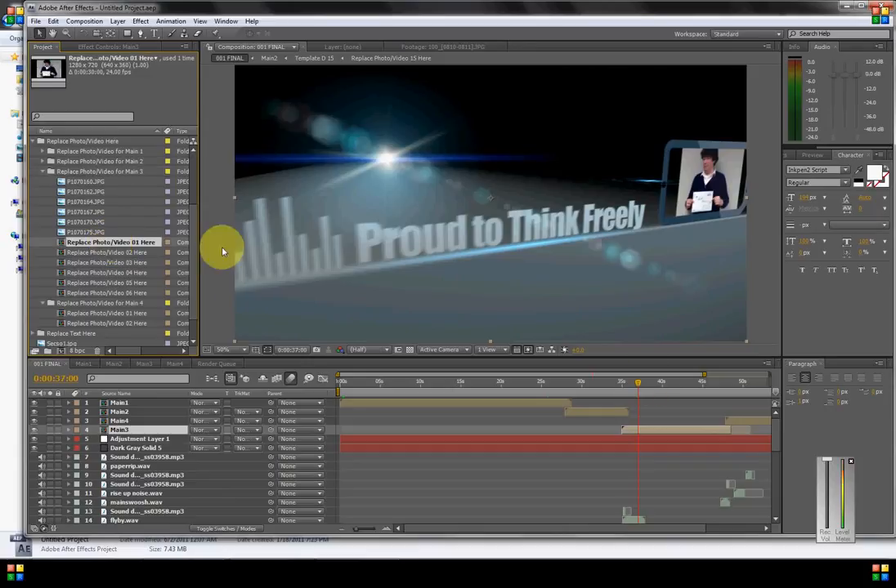
- Compare the Main 3 photo placeholders with the 001 FINAL scene, setting the current time to 0:00:39:10 with Replace Photo/Video 01 Here selected
drag(637, 384, 662, 385)
click(126, 253)
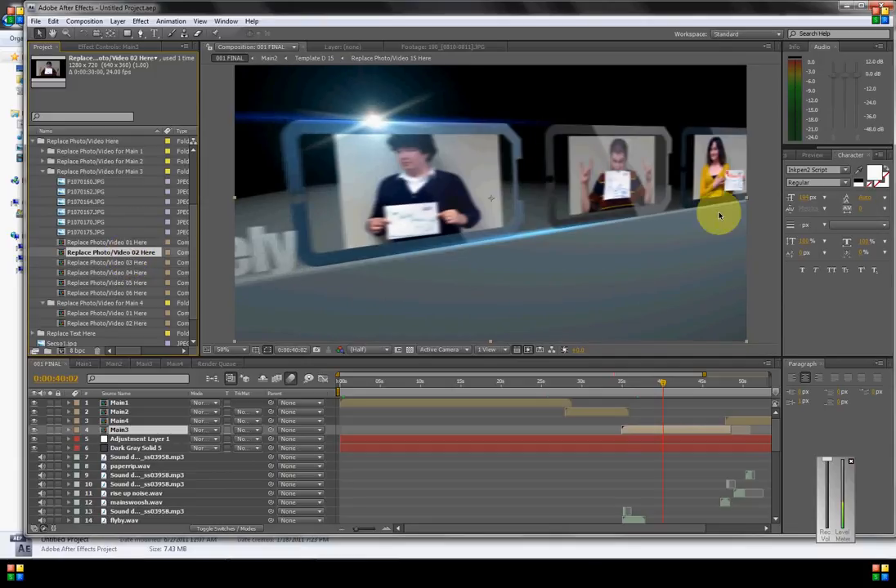
click(127, 243)
drag(659, 386, 653, 384)
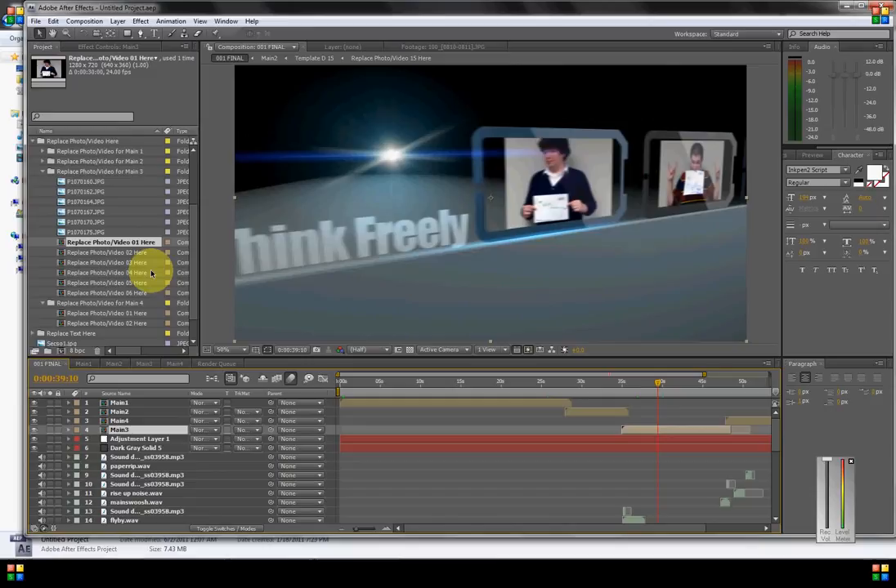
- Open the Main 3 folder's Replace Photo/Video 01 Here comp and delete its P1070160.JPG layer
double_click(117, 243)
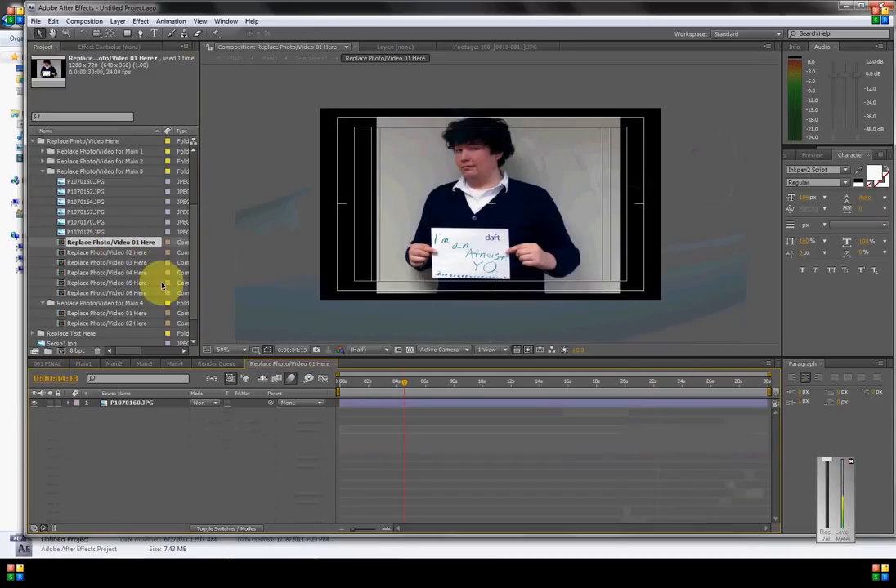
click(127, 404)
key(Delete)
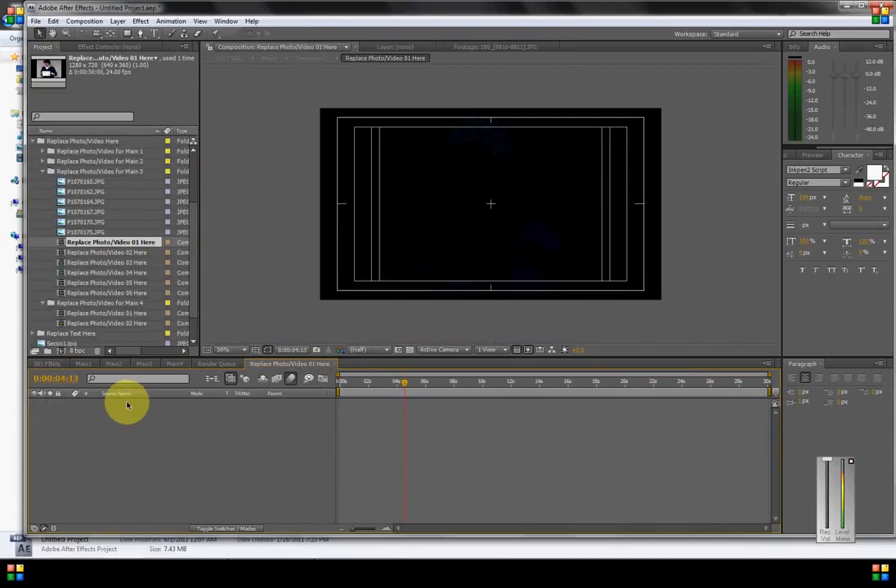
- Import DSC00300 from the bike rides folder and place it at the centre of the Replace Photo/Video 01 Here comp
click(35, 20)
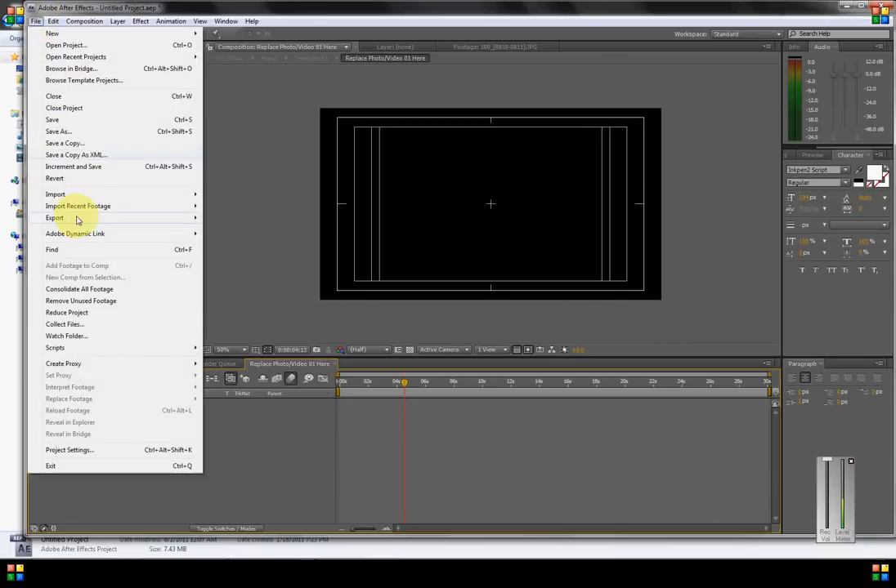
mouse_move(119, 200)
click(227, 194)
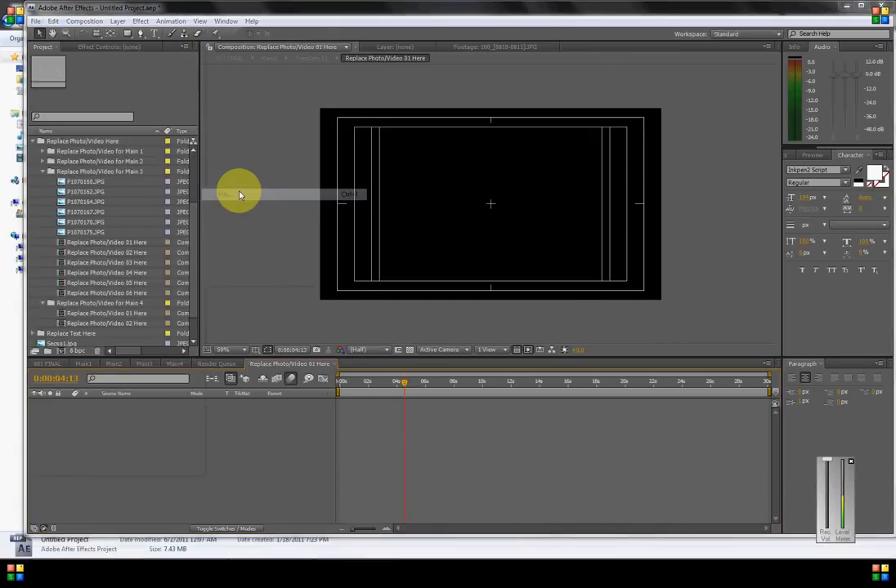
click(223, 185)
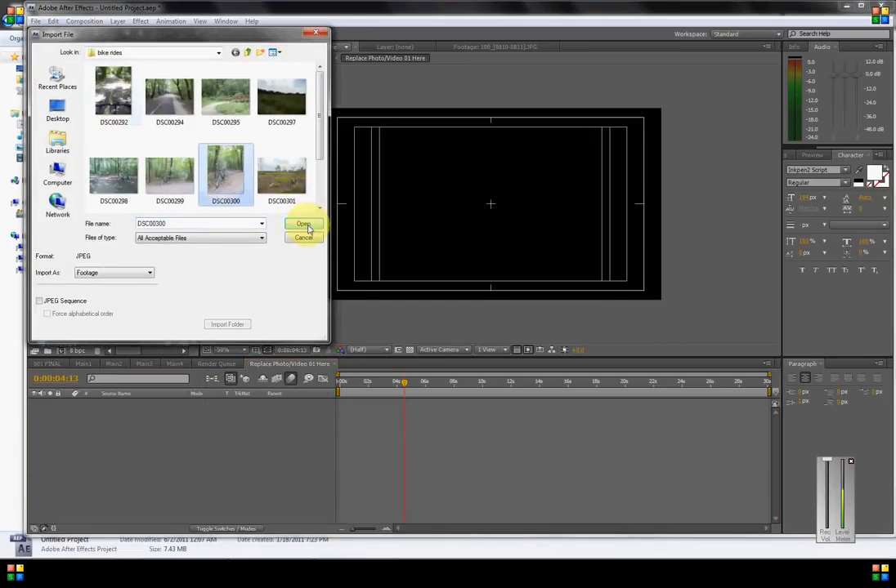
click(304, 224)
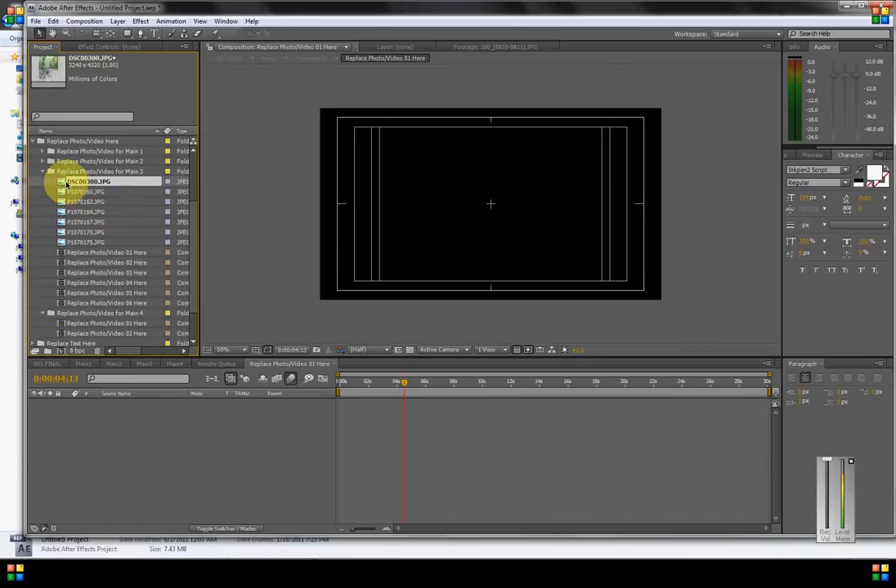
drag(64, 182, 491, 205)
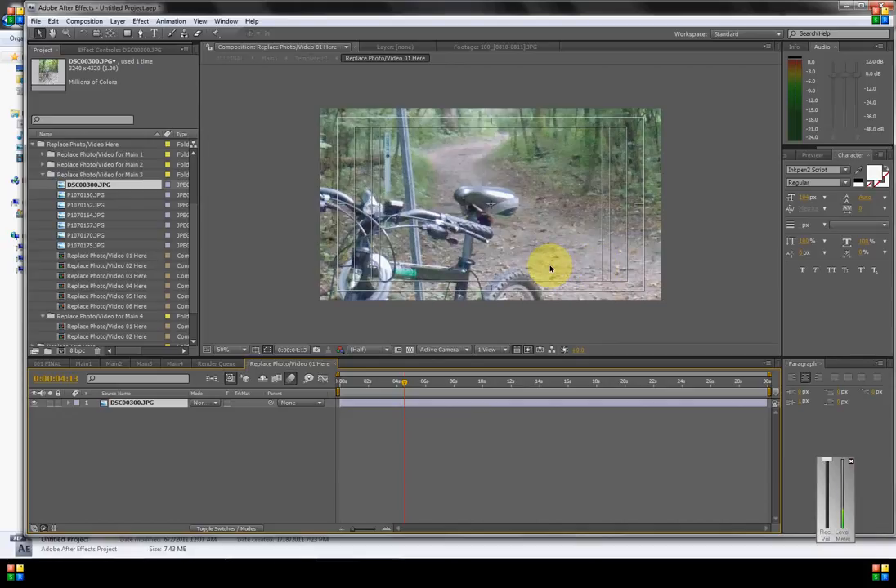
- Return to the 001 FINAL comp and check the replaced photo in the scene up to 0:00:40:05
click(83, 365)
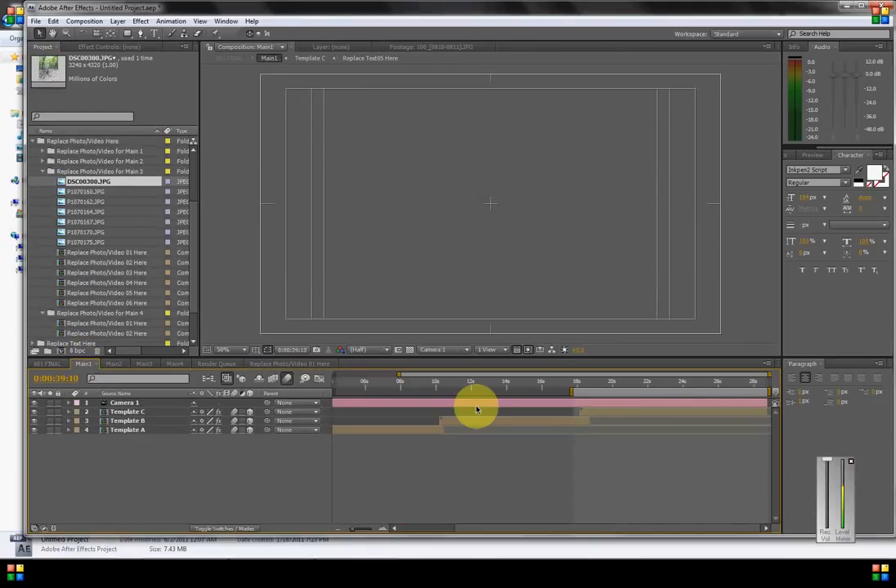
click(51, 365)
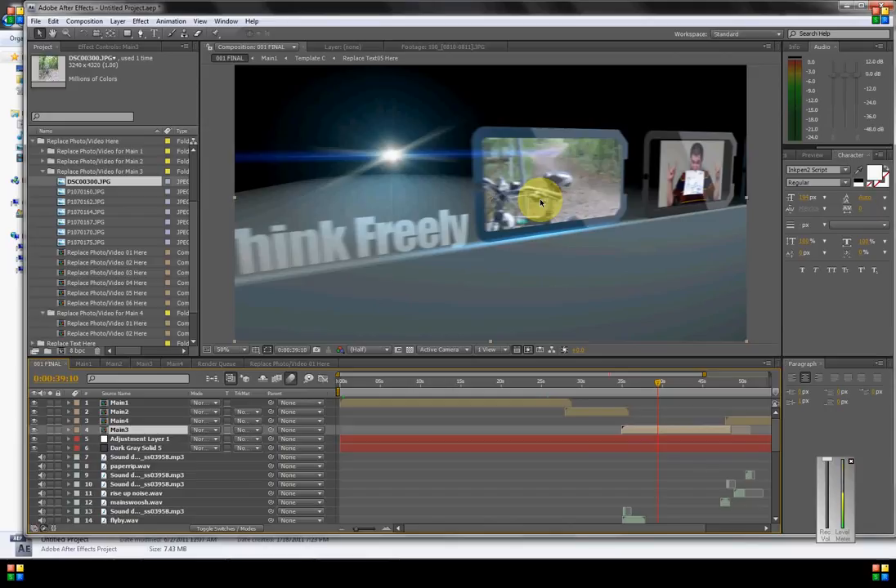
mouse_move(659, 386)
mouse_down()
mouse_move(695, 389)
mouse_move(663, 384)
mouse_up()
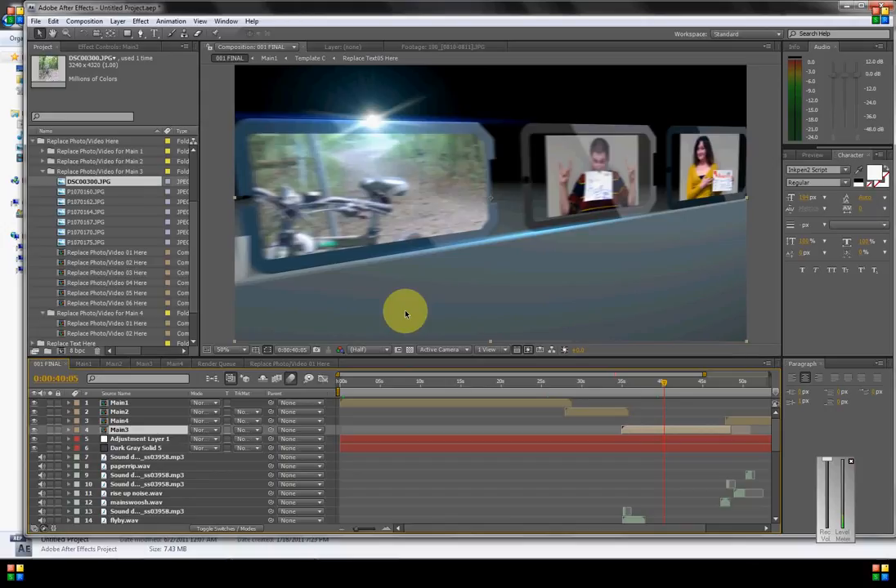
- Collapse the Main 3 and Replace Photo/Video Here folders, and move the current time to 0:00:38:09 to view the title
click(42, 171)
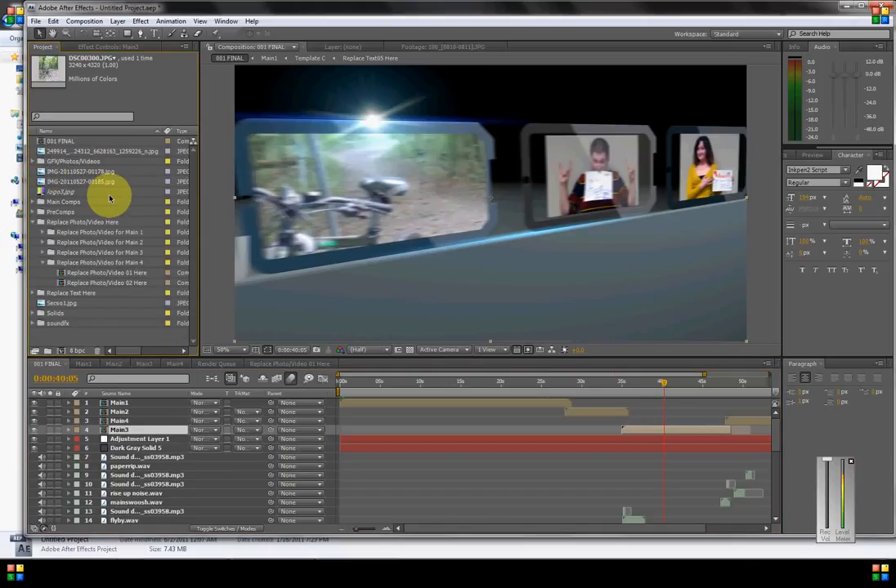
click(41, 221)
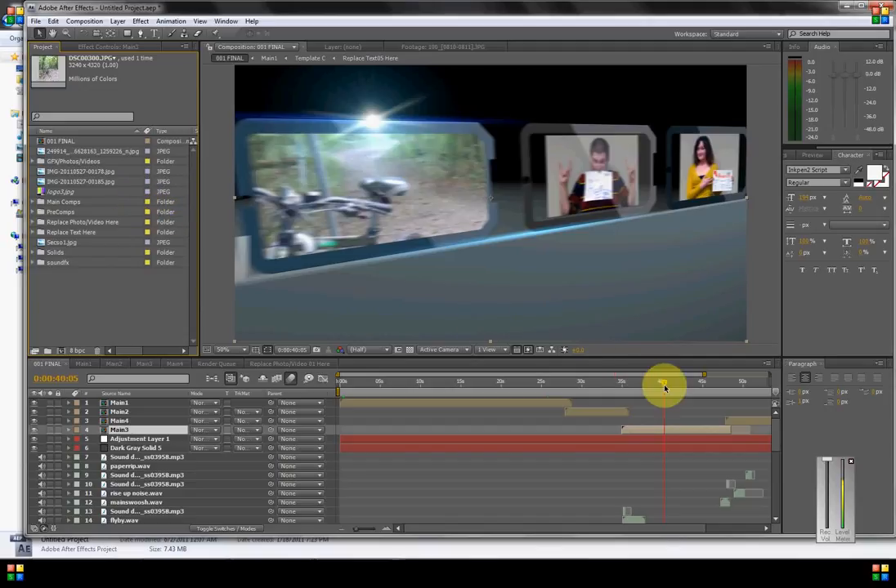
drag(660, 387, 649, 387)
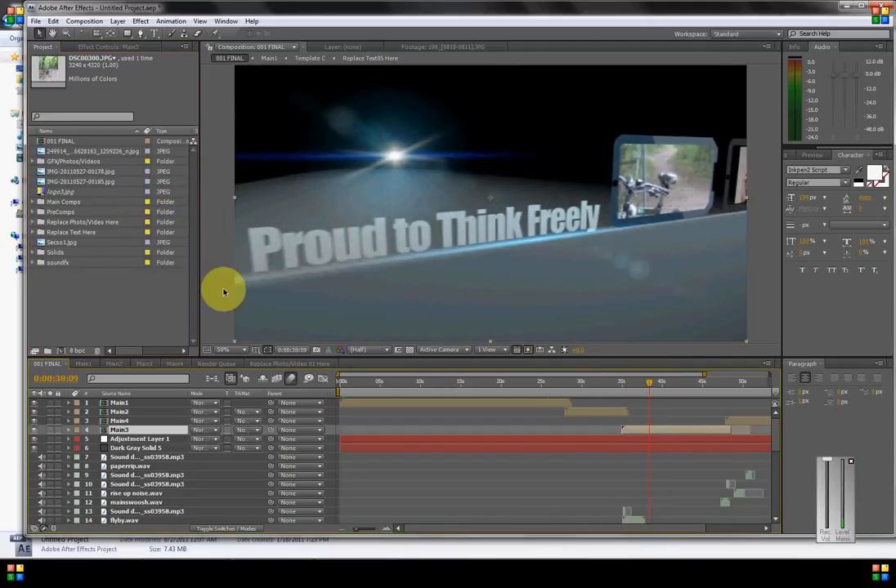
- Search the comps in the Replace Text Here folder for the "Proud to Think Freely" title, ending with Replace Text07 Here open
click(36, 233)
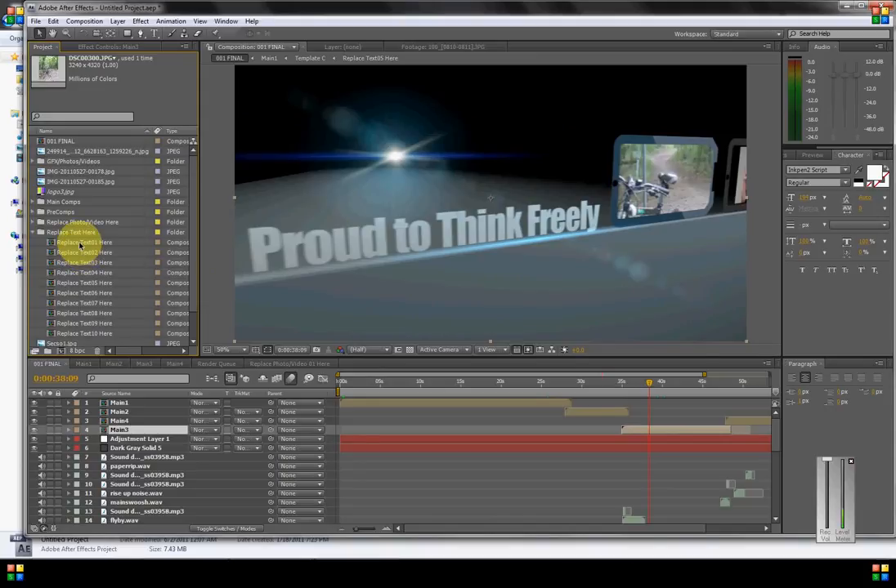
double_click(80, 243)
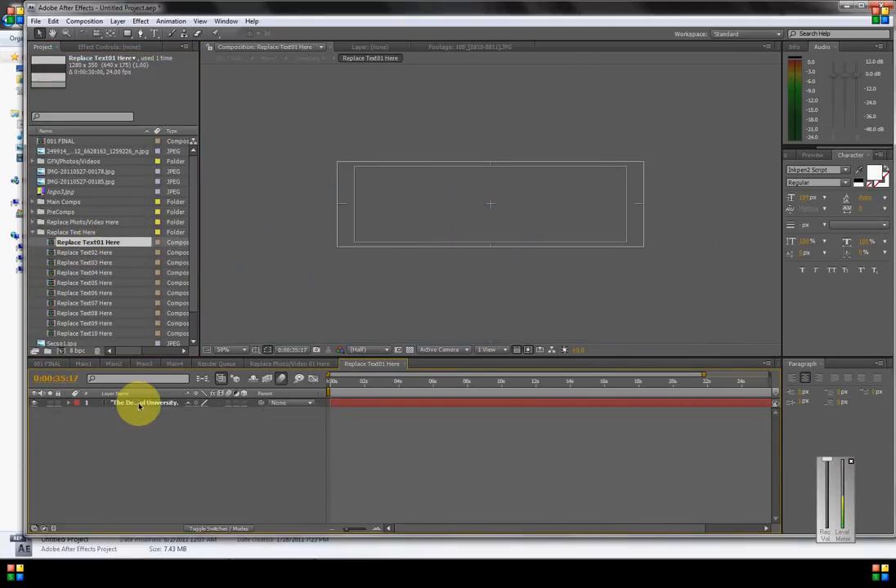
click(139, 403)
scroll(151, 282, down, 1)
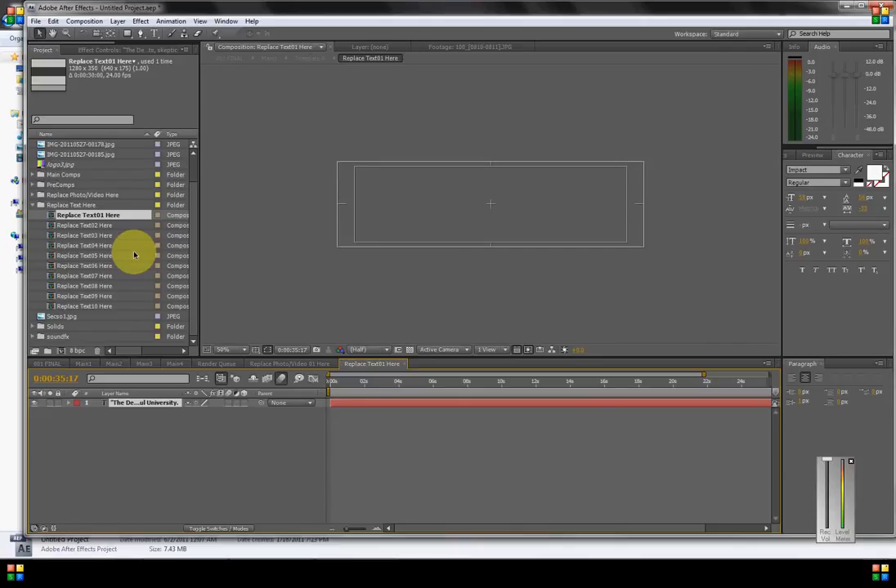
double_click(93, 269)
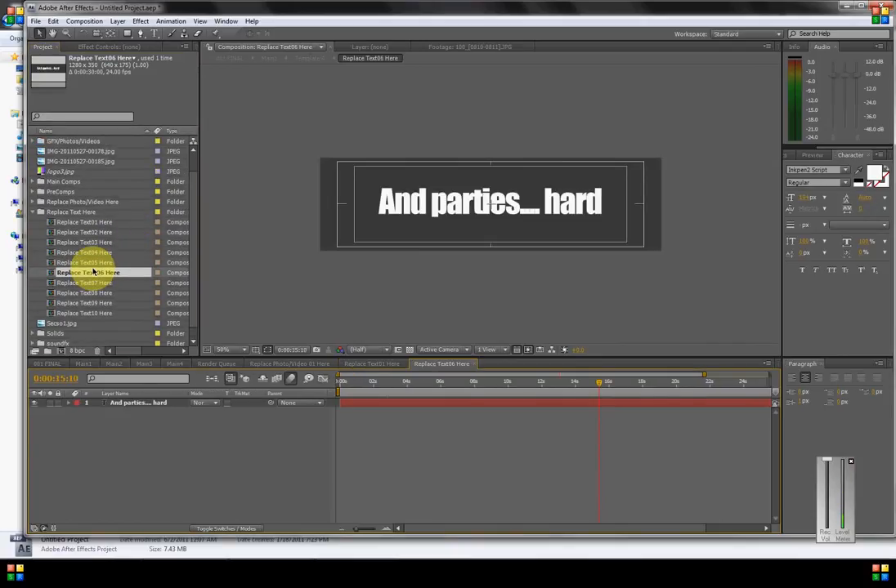
double_click(94, 262)
double_click(90, 243)
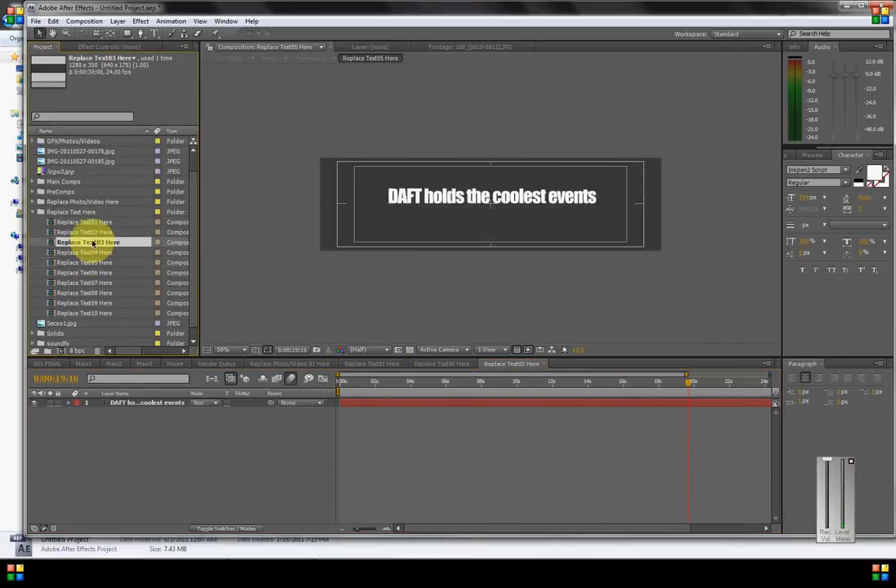
double_click(92, 253)
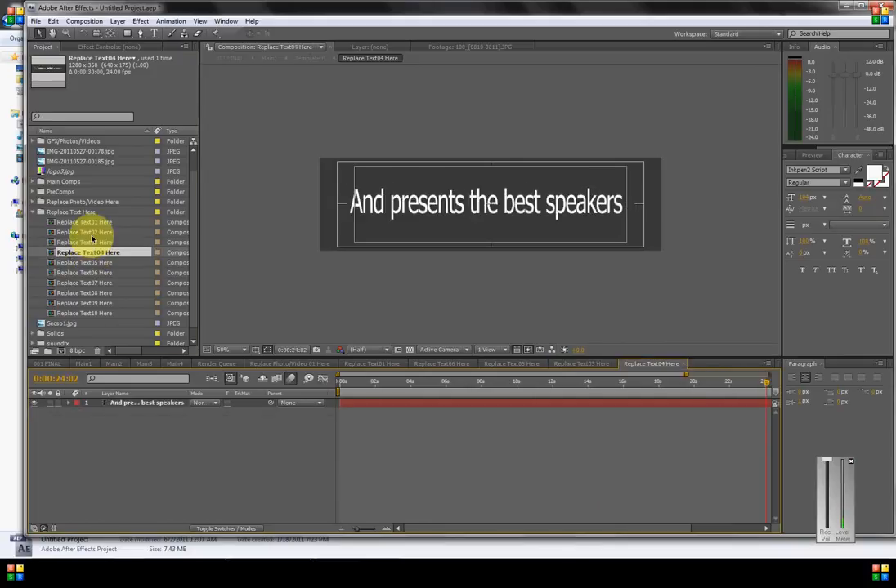
double_click(88, 233)
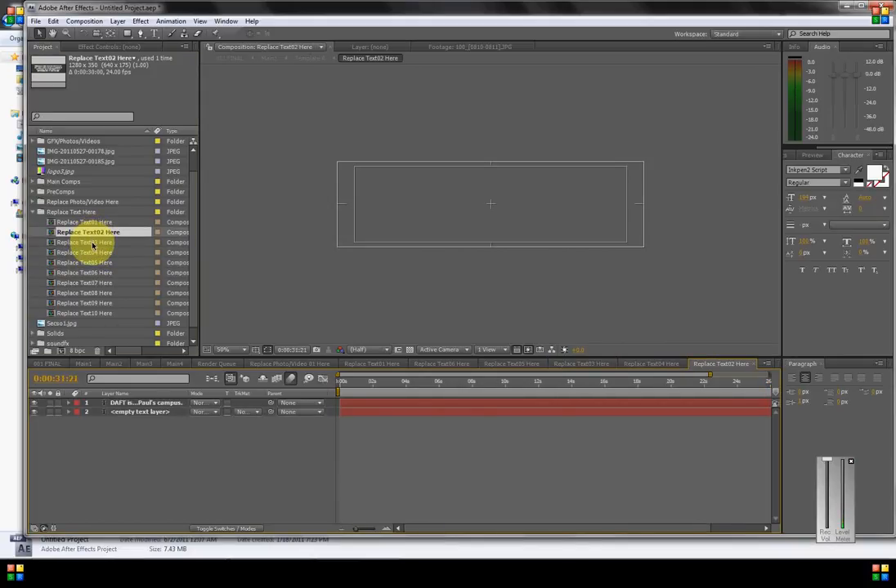
double_click(92, 242)
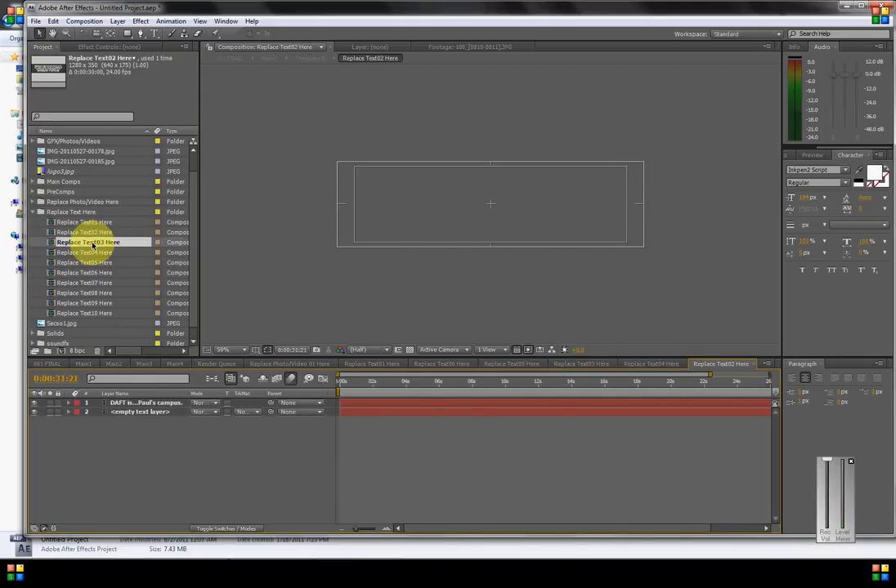
double_click(99, 293)
double_click(96, 284)
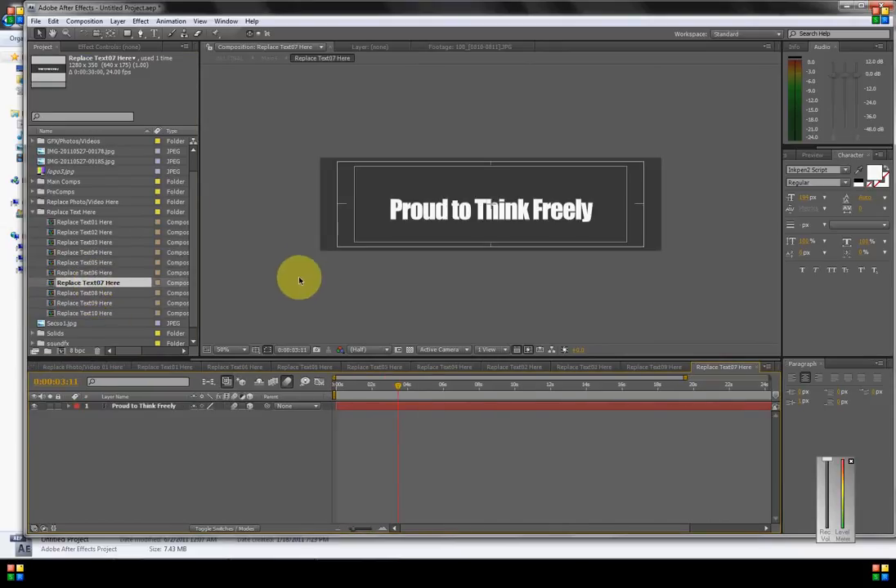
- Replace the "Proud to Think Freely" title in Replace Text07 Here with "SAMPLE TEXT"
click(461, 206)
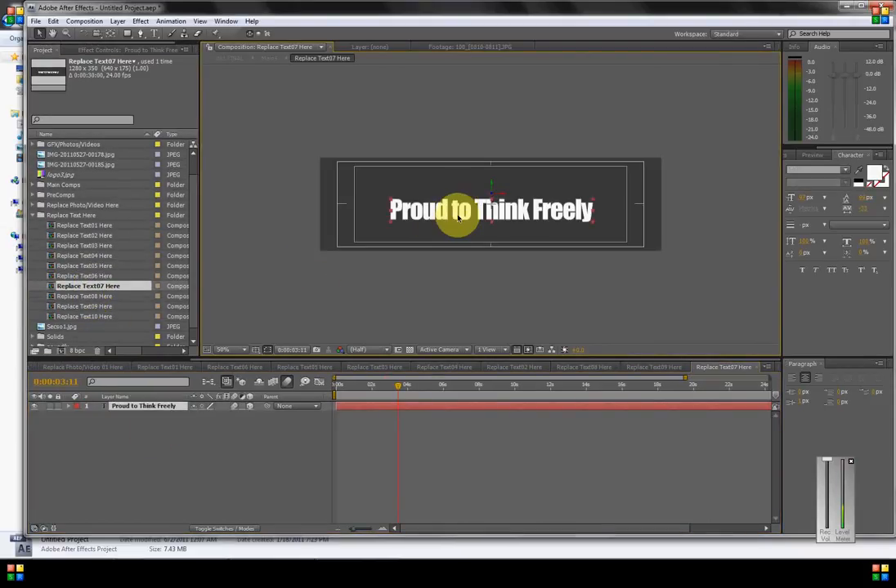
double_click(490, 211)
drag(580, 207, 379, 206)
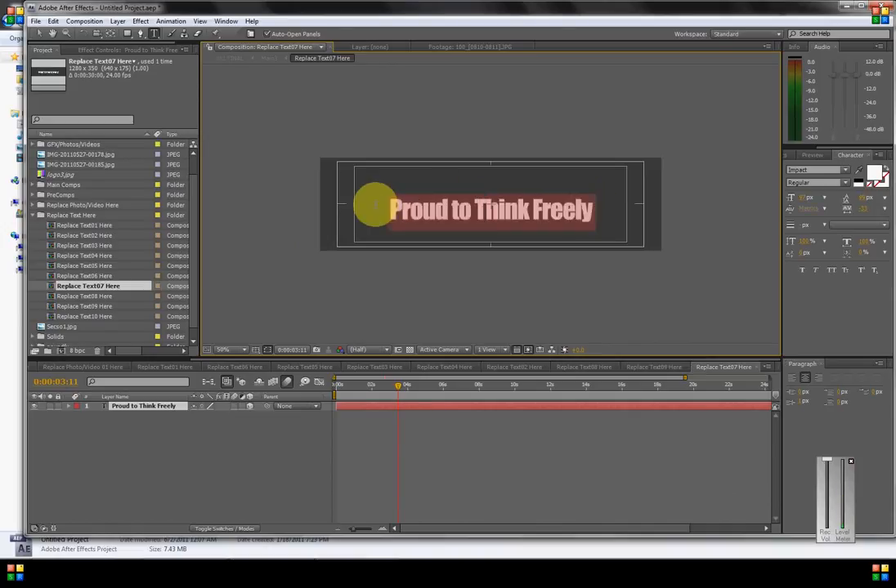
text(SAMPLE TE)
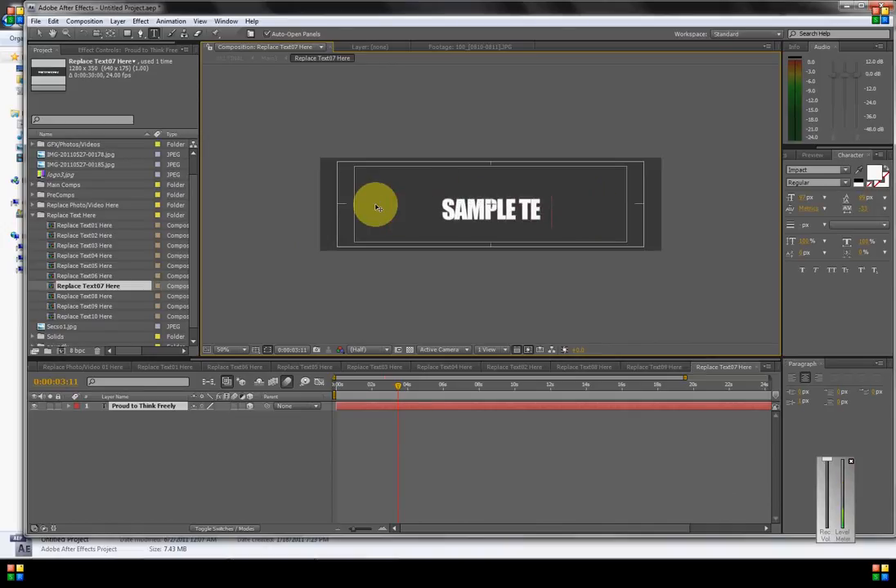
text(XT)
- Try other fonts on the SAMPLE TEXT title, ending with Sakkal Majalla
drag(562, 212, 460, 213)
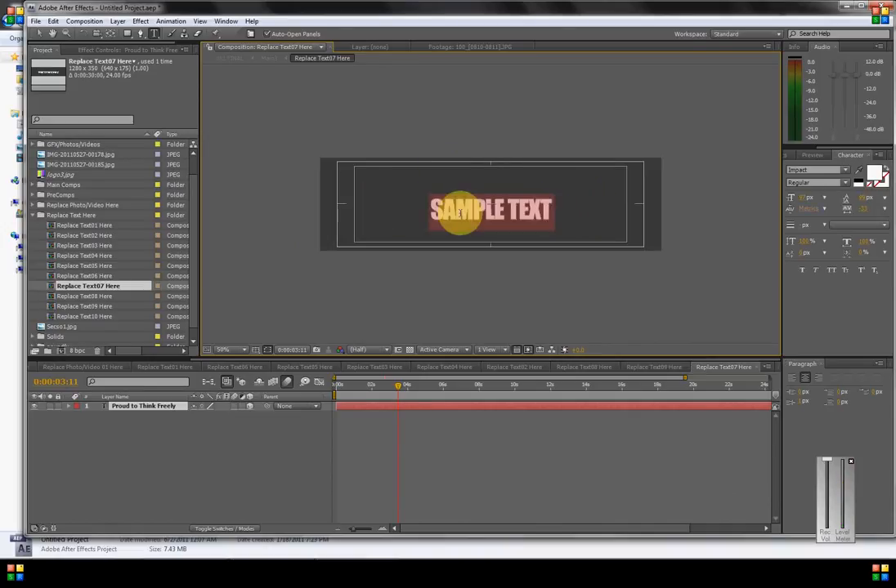
click(840, 170)
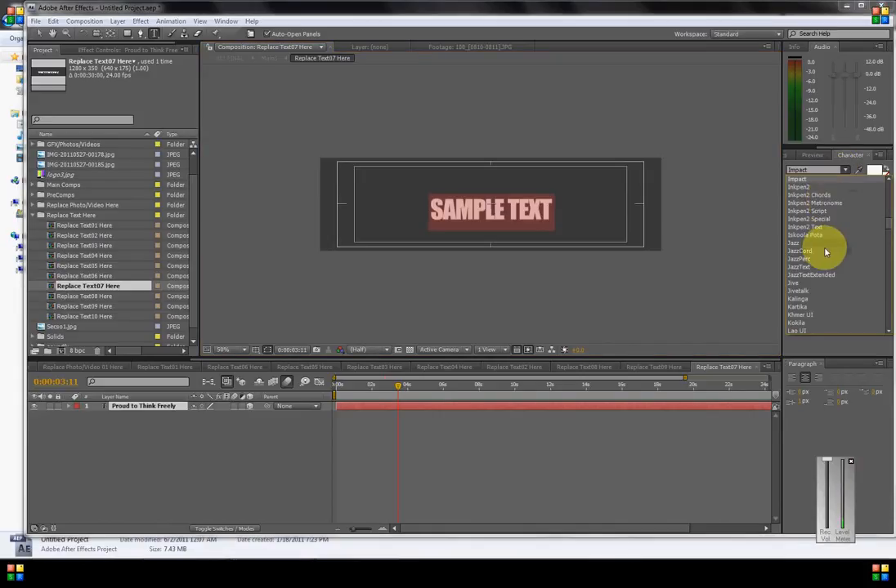
click(826, 252)
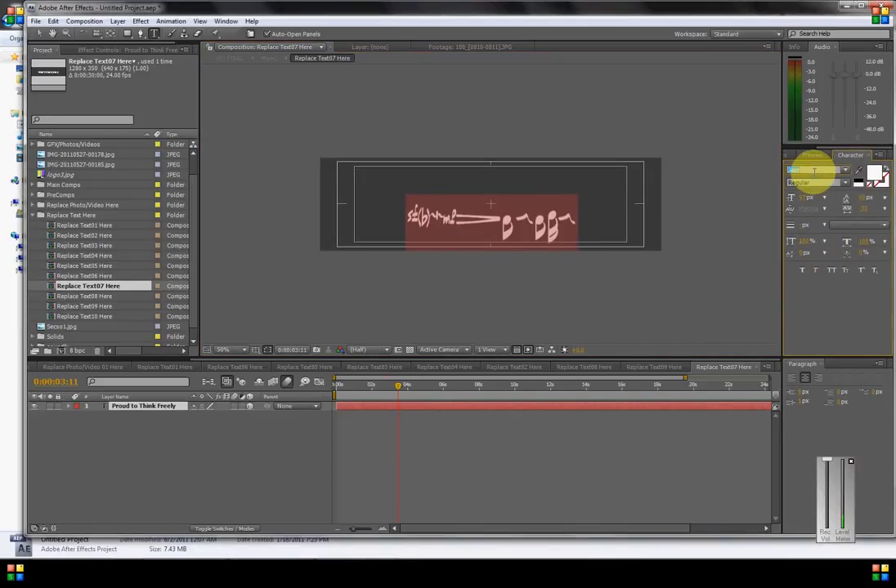
click(843, 170)
click(814, 306)
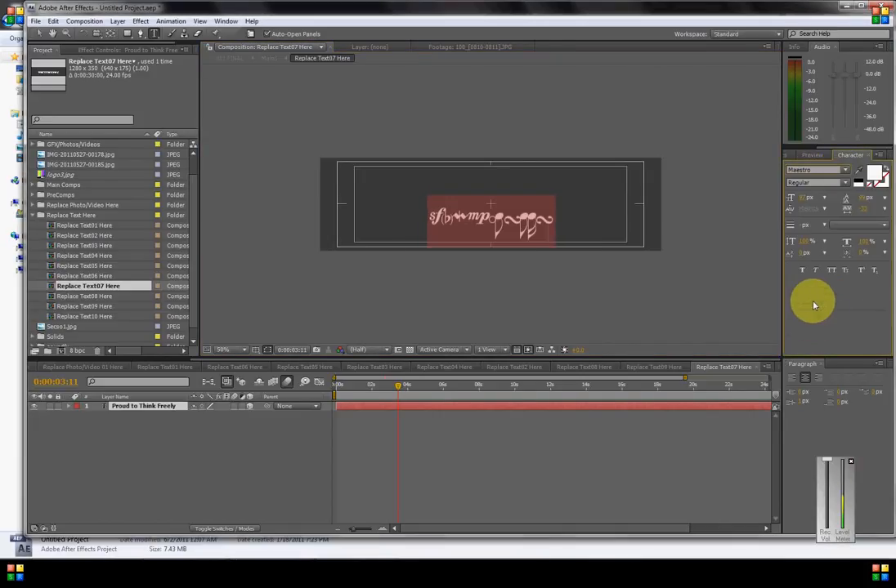
click(842, 170)
drag(890, 238, 888, 266)
click(801, 255)
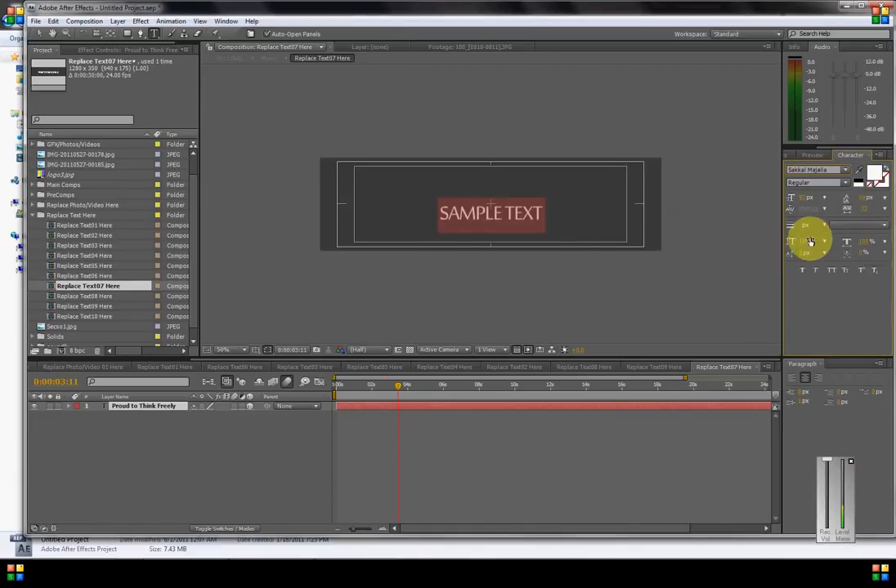
- Enlarge the SAMPLE TEXT title to about 150 px, widen its letter tracking, and finish the text edit
mouse_move(804, 201)
mouse_down()
mouse_move(851, 196)
mouse_move(862, 203)
mouse_move(826, 206)
mouse_move(864, 205)
mouse_move(807, 201)
mouse_up()
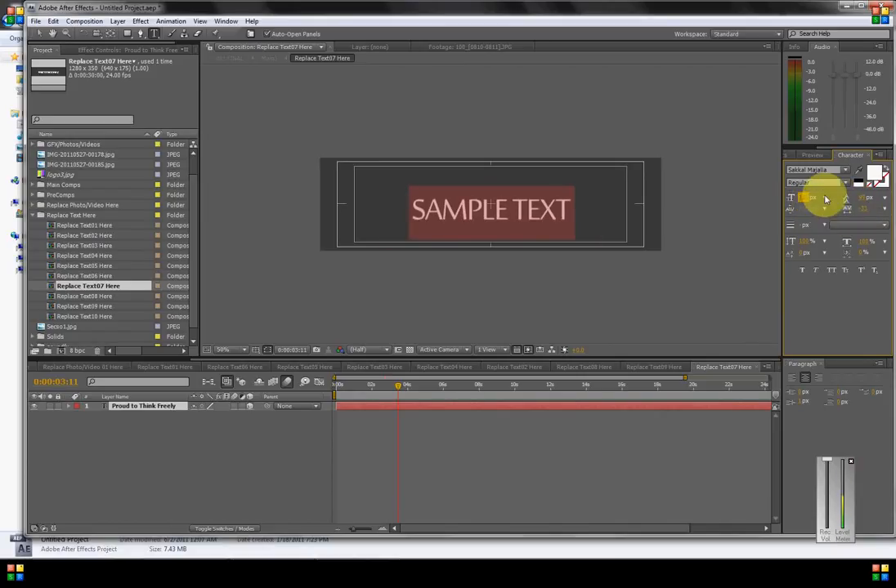
click(825, 198)
click(831, 193)
mouse_move(865, 213)
mouse_down()
mouse_move(881, 200)
mouse_move(761, 219)
mouse_move(465, 219)
mouse_move(343, 233)
mouse_move(679, 220)
mouse_move(753, 181)
mouse_move(863, 215)
mouse_move(878, 211)
mouse_move(854, 217)
mouse_move(880, 213)
mouse_move(848, 200)
mouse_move(879, 184)
mouse_move(875, 198)
mouse_move(820, 200)
mouse_move(878, 206)
mouse_up()
click(500, 288)
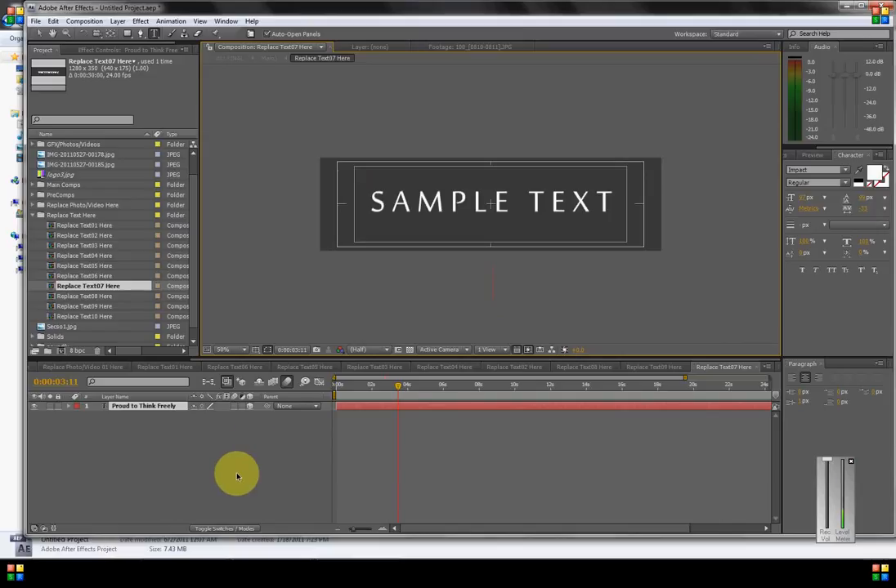
click(230, 461)
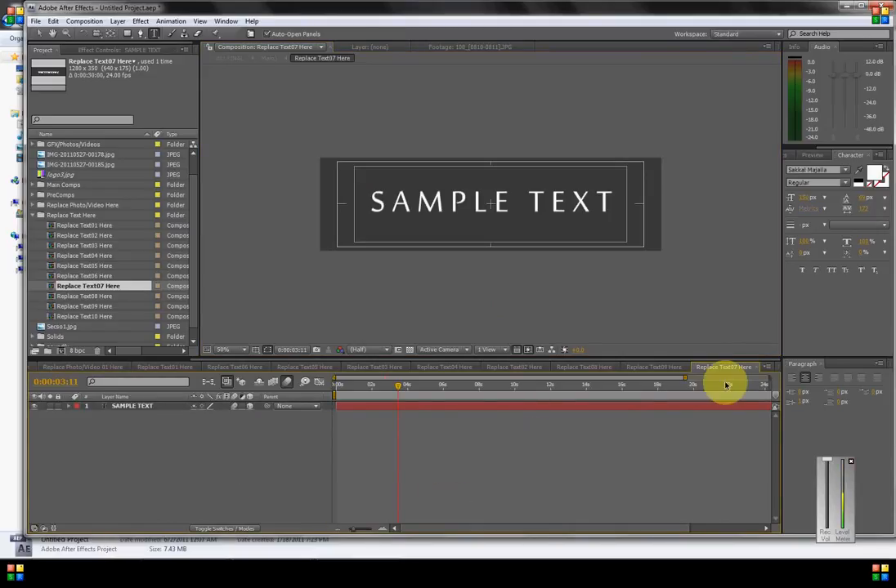
- Close several open Replace Text comps and return to 001 FINAL to check the new title at 0:00:38:17
click(758, 370)
click(757, 369)
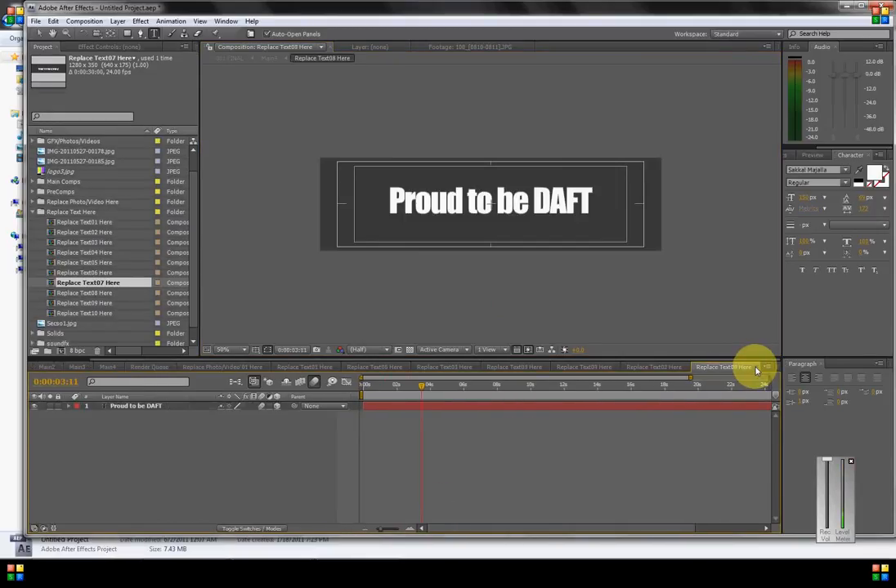
click(758, 369)
click(757, 369)
click(682, 364)
click(52, 366)
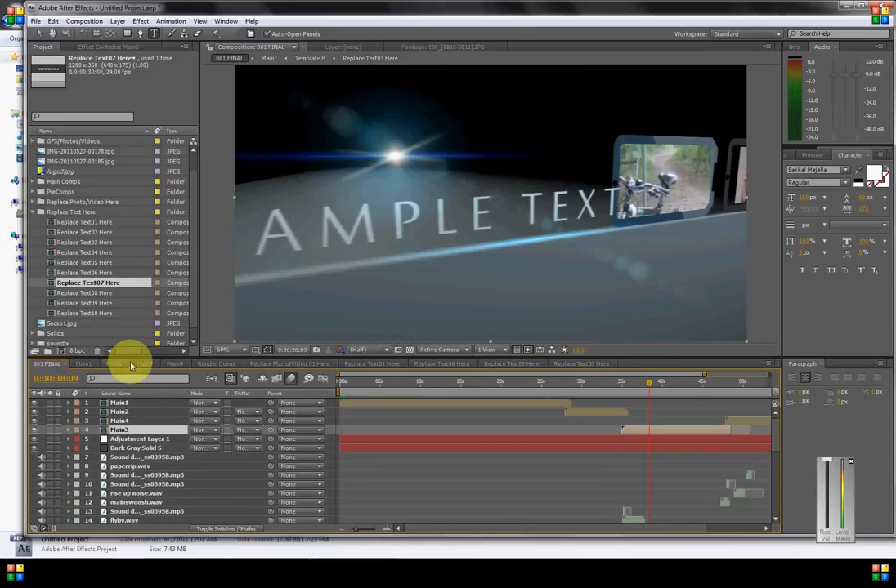
mouse_move(647, 387)
mouse_down()
mouse_move(634, 387)
mouse_move(651, 387)
mouse_up()
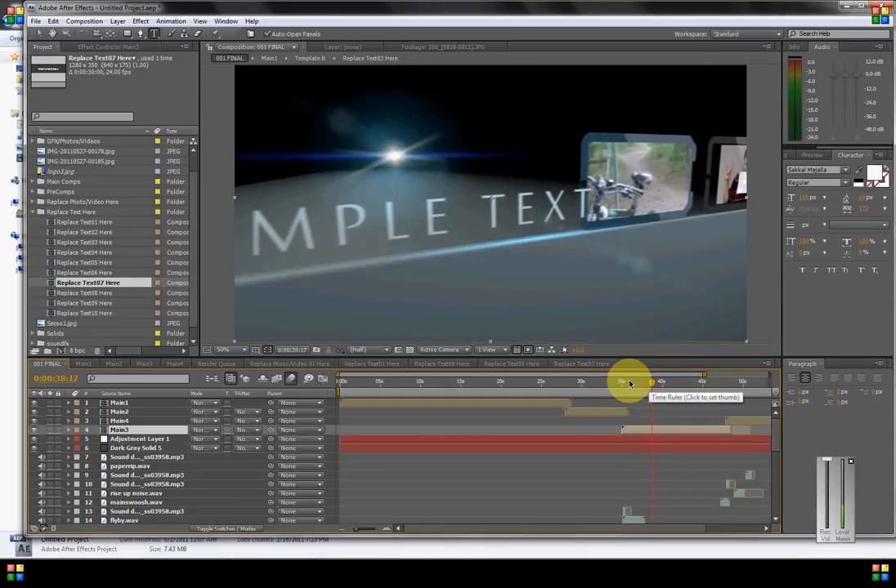
- Add the 001 FINAL comp to the render queue
click(84, 21)
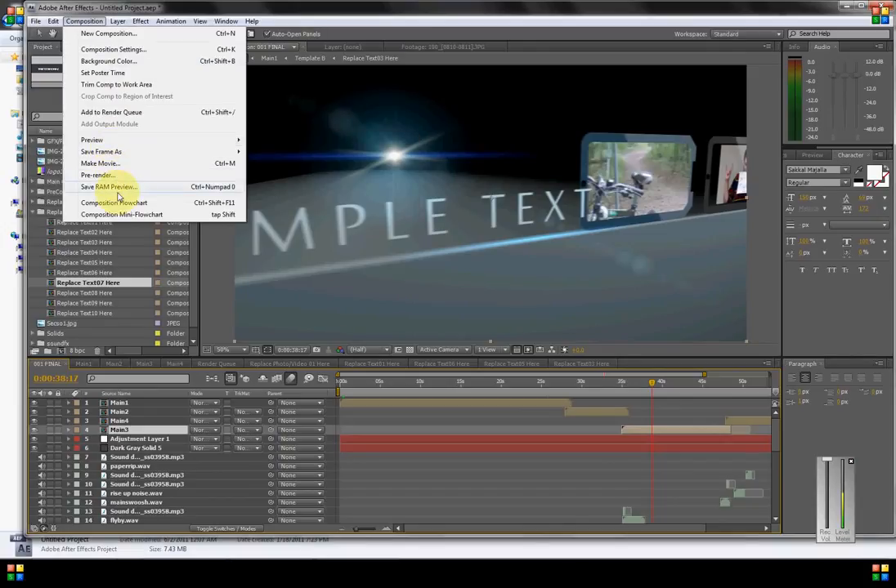
click(111, 112)
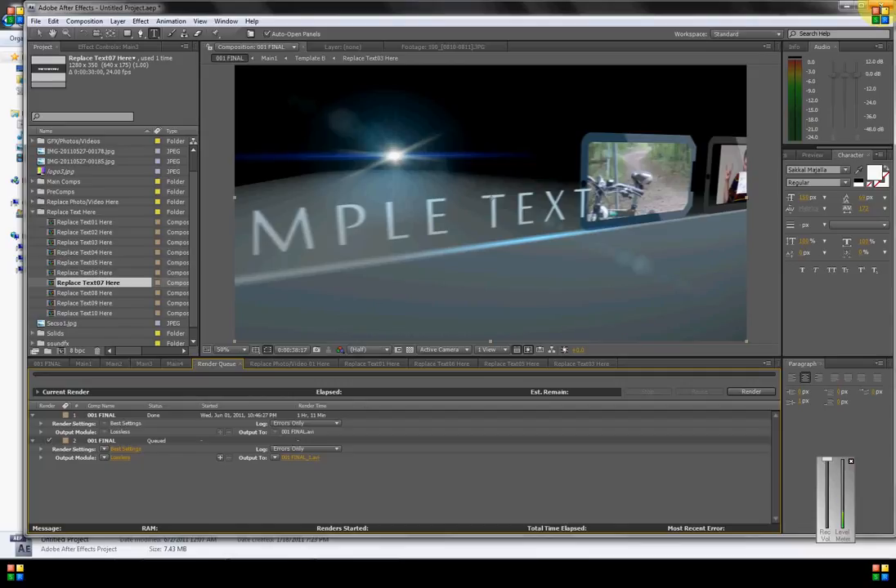
- Quit After Effects without saving the project, and close the fan2folder window
click(883, 8)
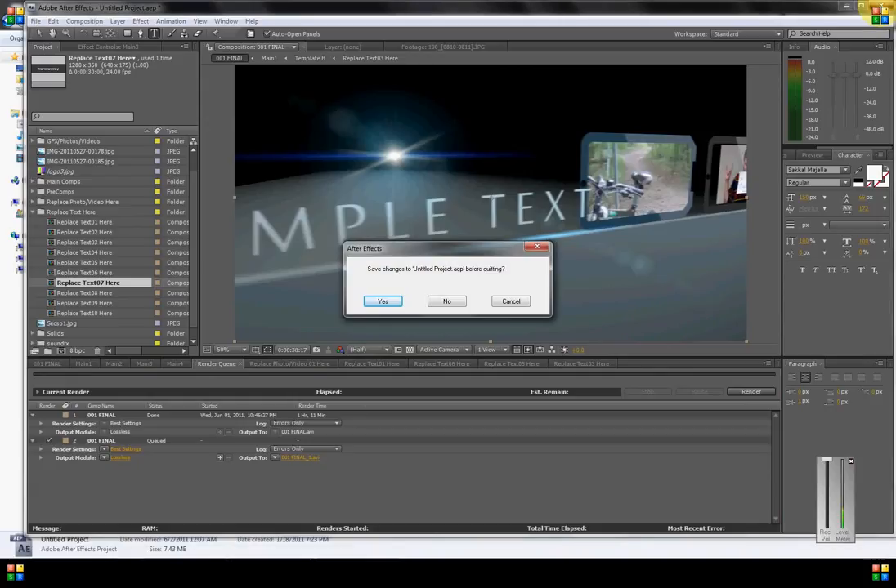
click(456, 302)
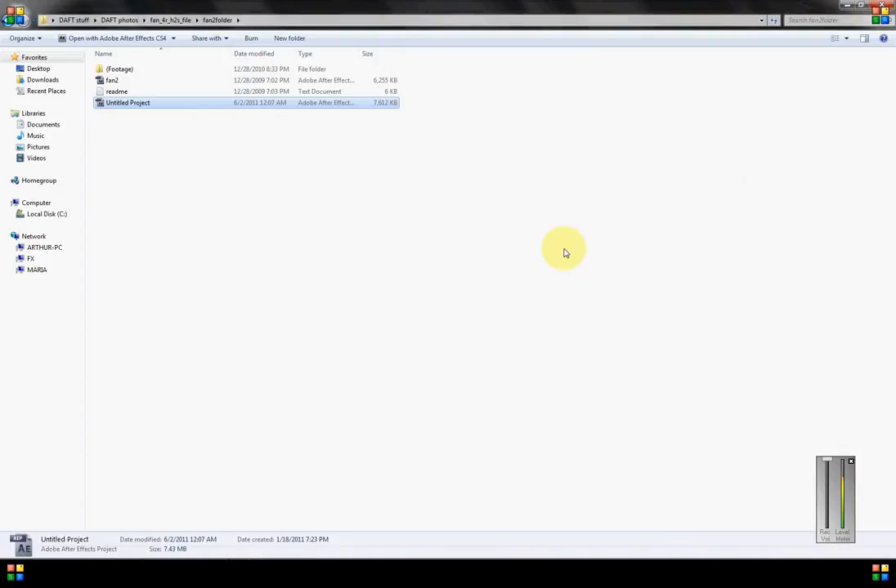
click(476, 223)
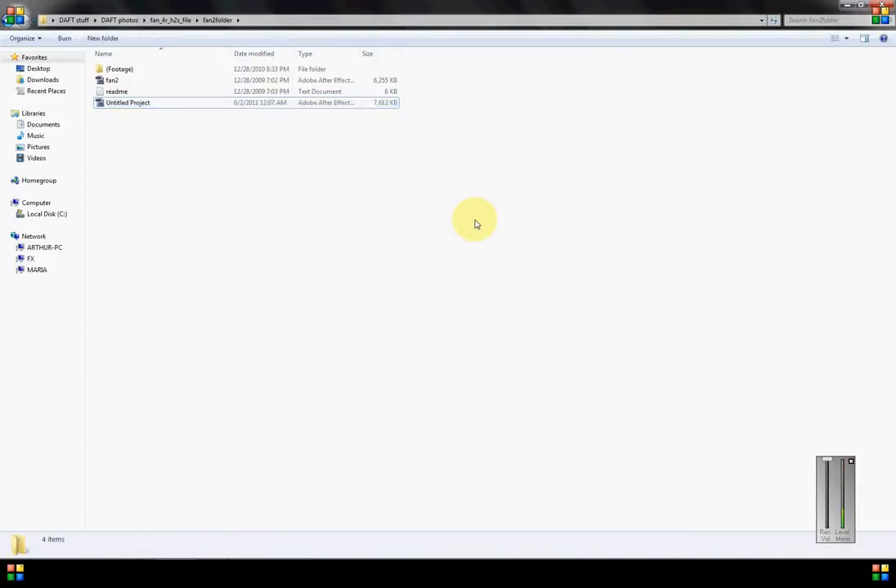
click(885, 6)
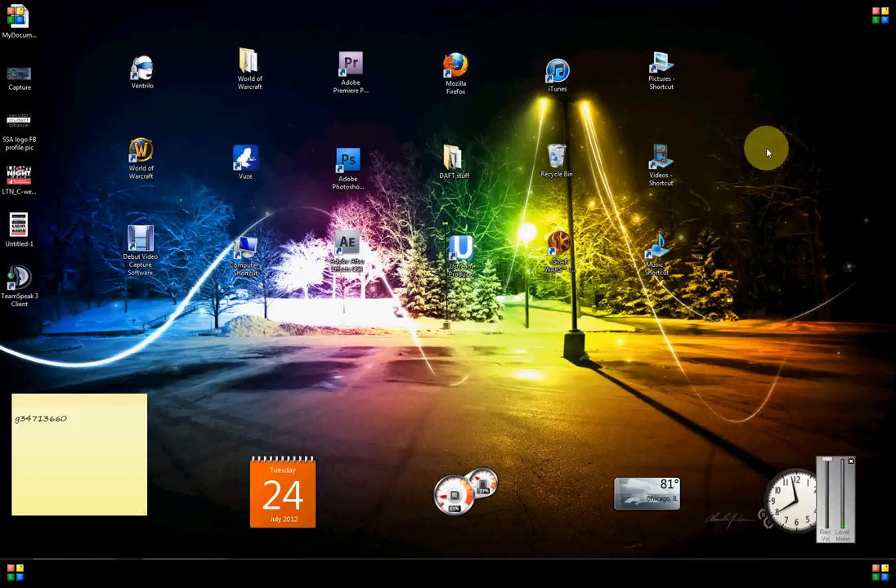
click(850, 462)
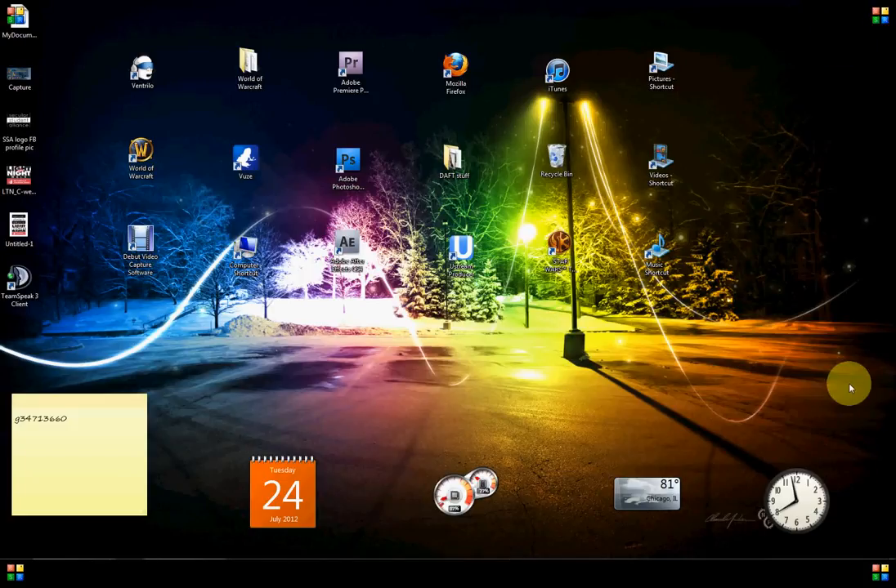
mouse_move(840, 560)
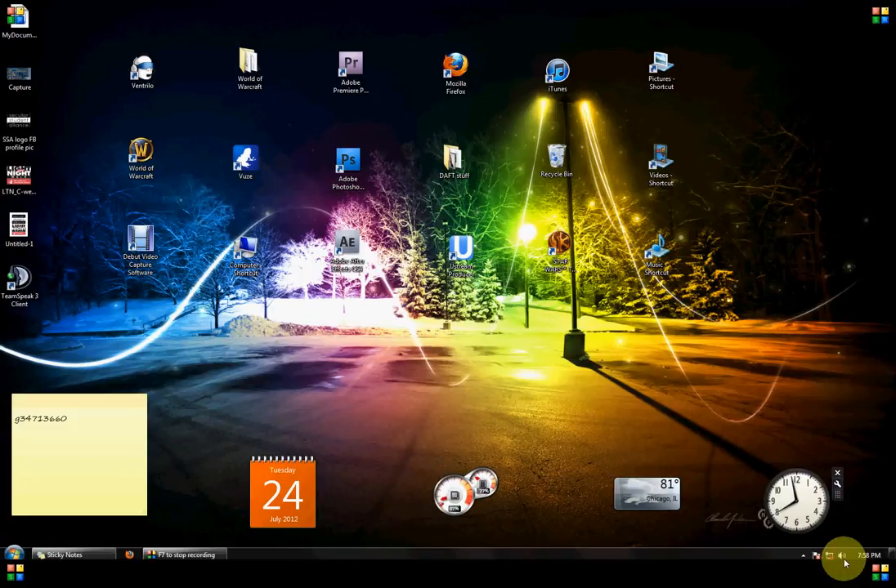